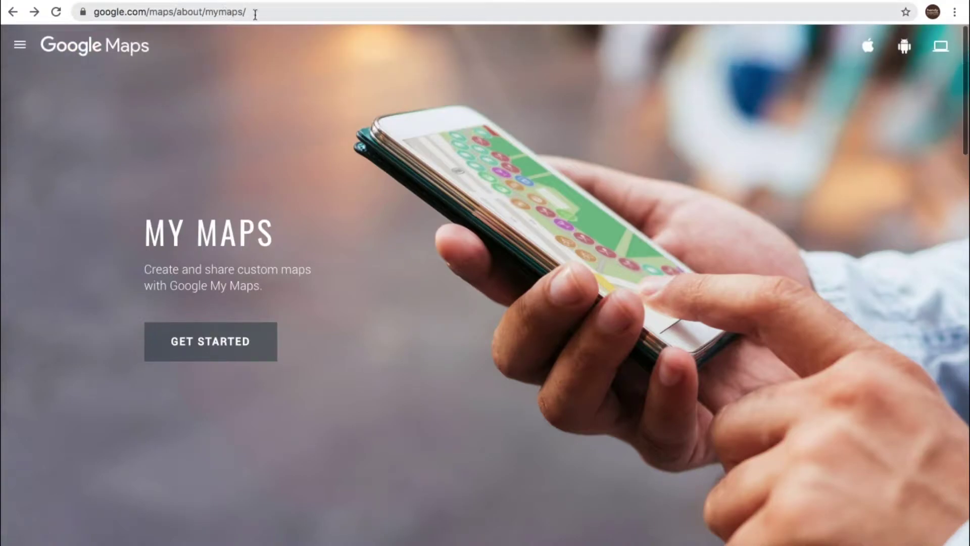
Start using My Maps and switch the map list to grid view and back to list view.
{"action": "left_click", "coordinate": [223, 349]}
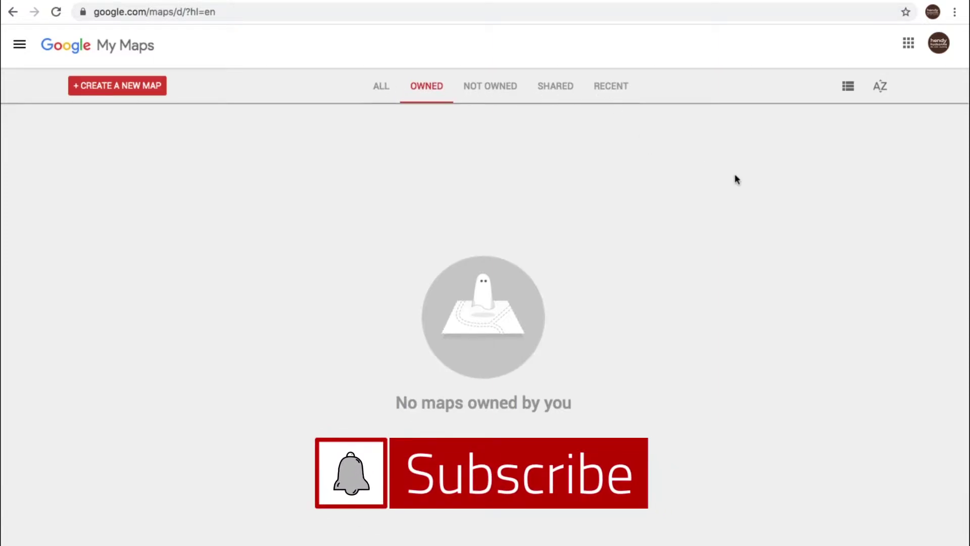
{"action": "left_click", "coordinate": [850, 88]}
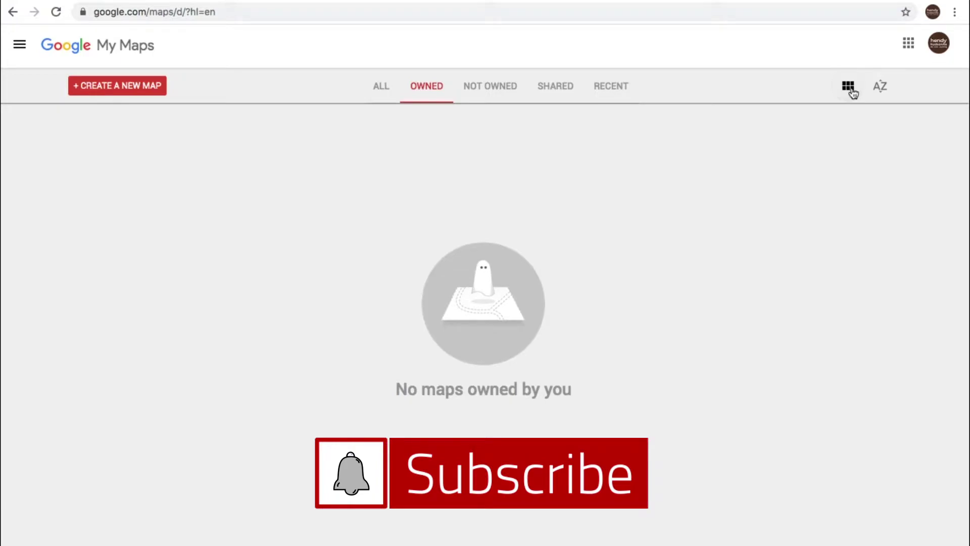
{"action": "left_click", "coordinate": [850, 87]}
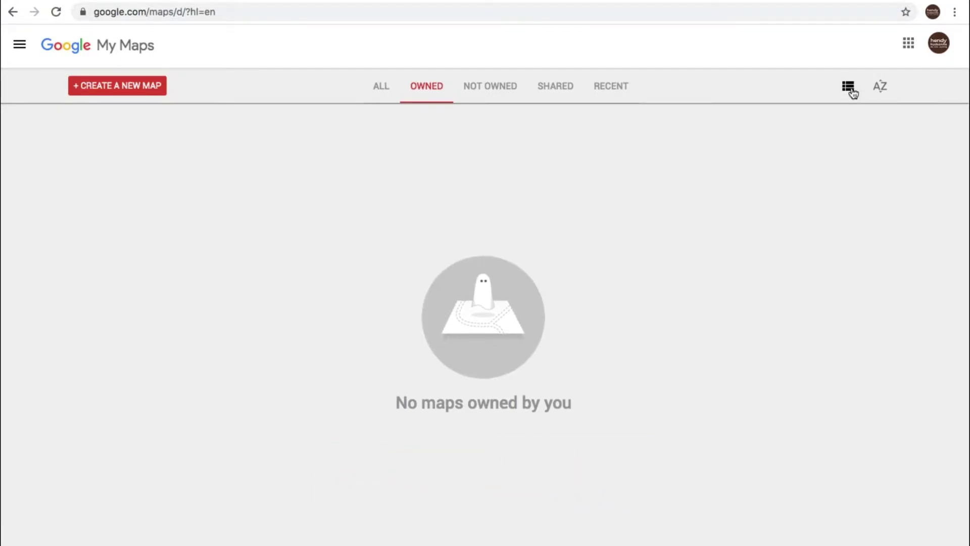
Check the map list's AZ sort options and the navigation drawer, closing both.
{"action": "left_click", "coordinate": [881, 89]}
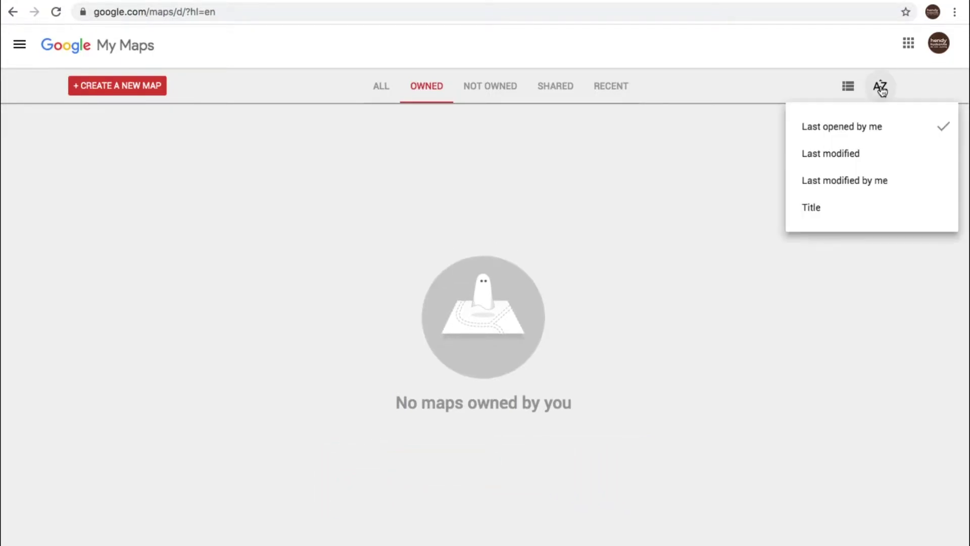
{"action": "left_click", "coordinate": [881, 90]}
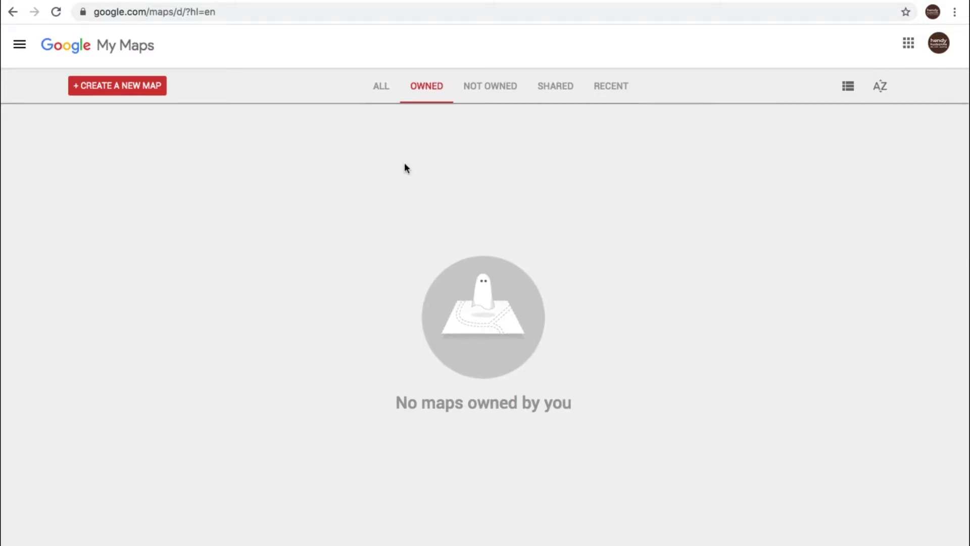
{"action": "left_click", "coordinate": [20, 44]}
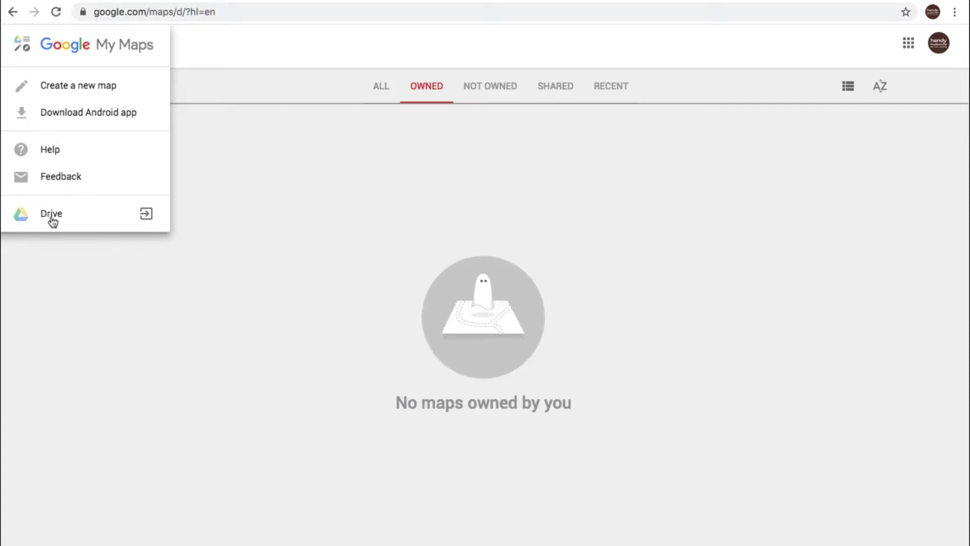
{"action": "left_click", "coordinate": [257, 140]}
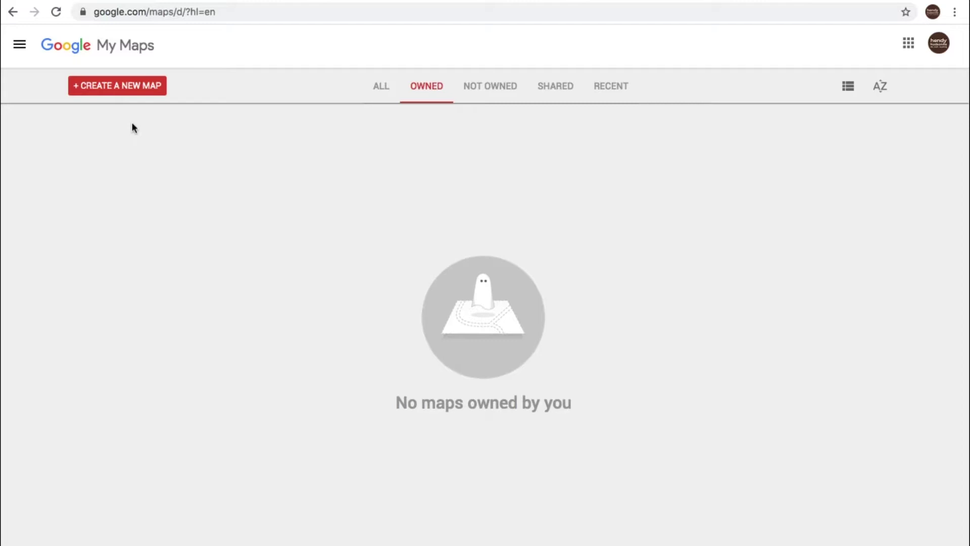
Create a new untitled map and show its three-dot options menu.
{"action": "left_click", "coordinate": [123, 86]}
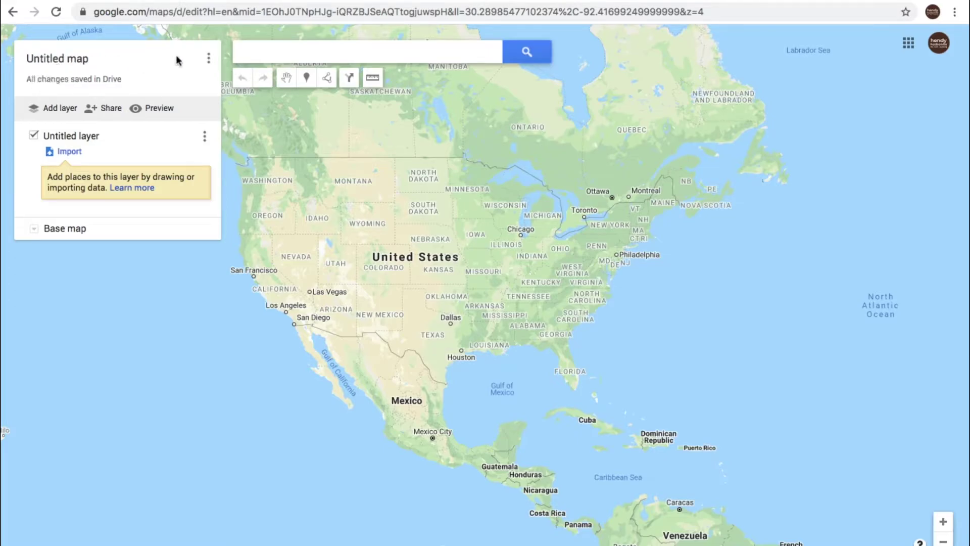
{"action": "left_click", "coordinate": [209, 60]}
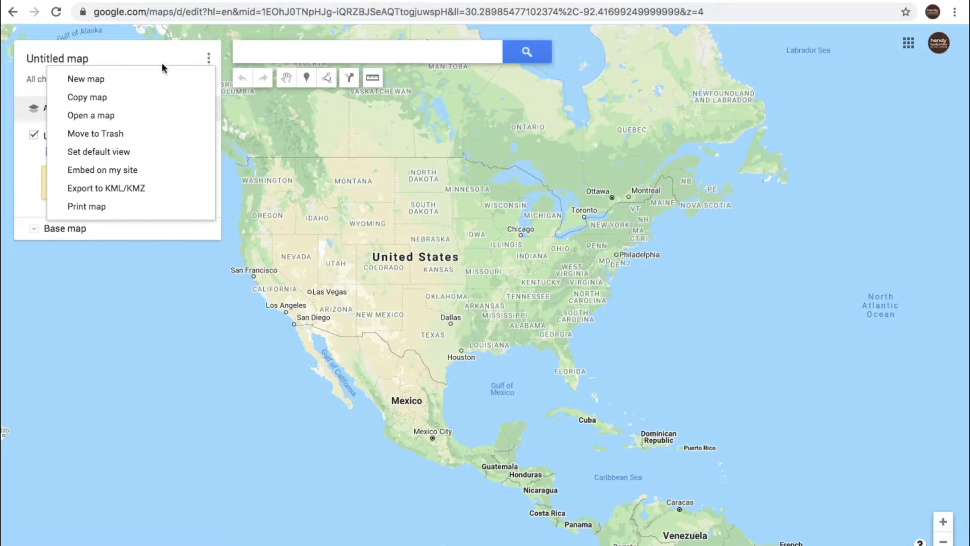
Title the map 'My New MAP' with description 'My new Google Map' and save it.
{"action": "left_click", "coordinate": [77, 61]}
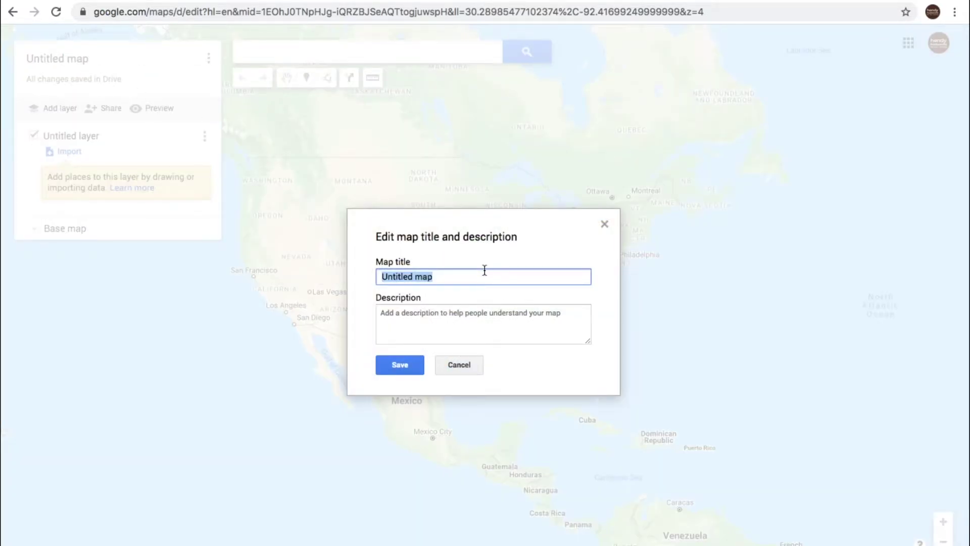
{"action": "type", "text": "My New M"}
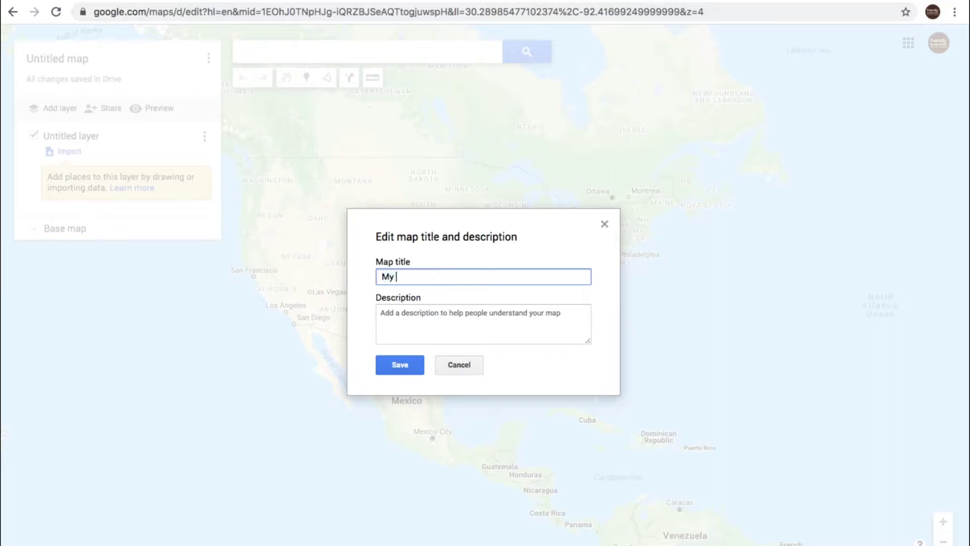
{"action": "key", "text": "BackSpace"}
{"action": "type", "text": "MAP"}
{"action": "left_click", "coordinate": [551, 323]}
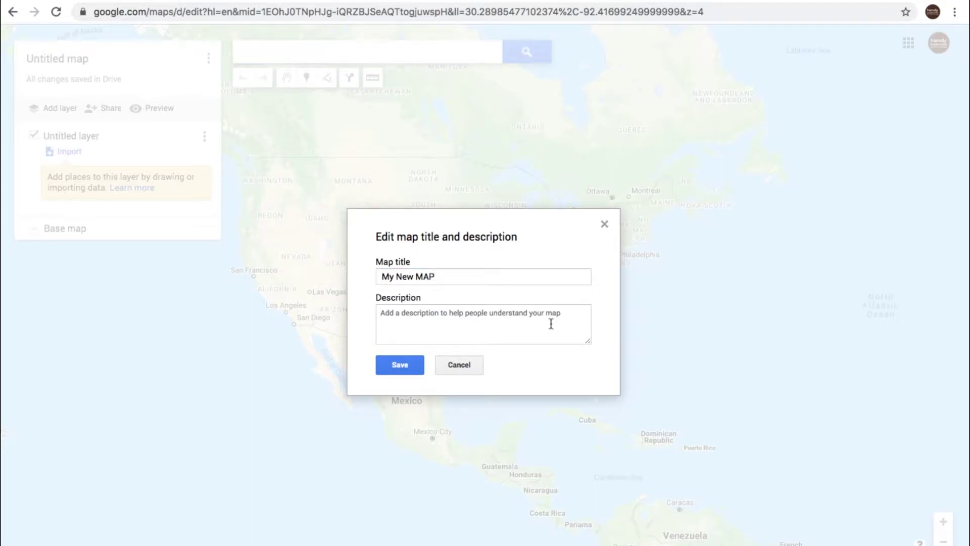
{"action": "type", "text": "MY NEW"}
{"action": "key", "text": "BackSpace"}
{"action": "key", "text": "BackSpace"}
{"action": "key", "text": "BackSpace"}
{"action": "key", "text": "BackSpace"}
{"action": "key", "text": "BackSpace"}
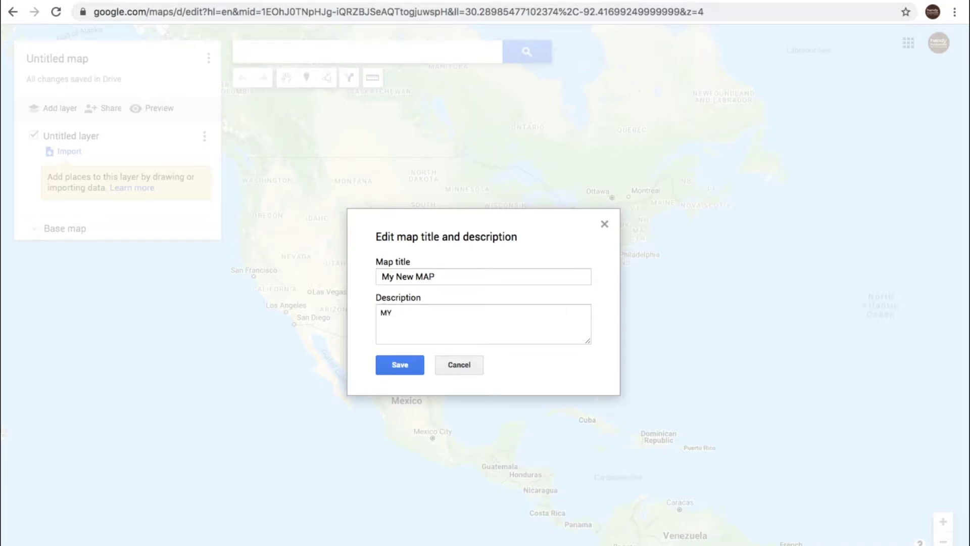
{"action": "type", "text": "Y N"}
{"action": "key", "text": "BackSpace"}
{"action": "key", "text": "BackSpace"}
{"action": "type", "text": "y new Google Map"}
{"action": "left_click", "coordinate": [400, 365]}
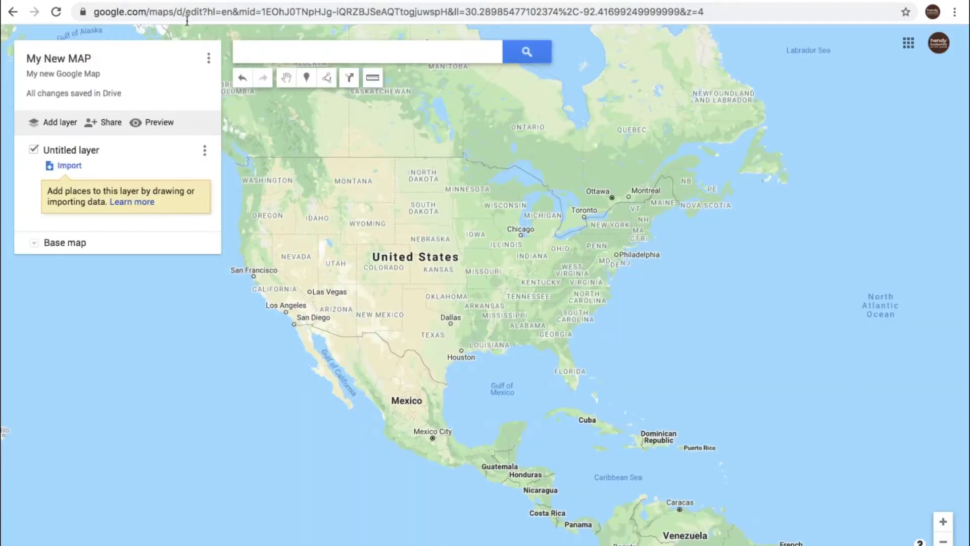
{"action": "left_click", "coordinate": [209, 59]}
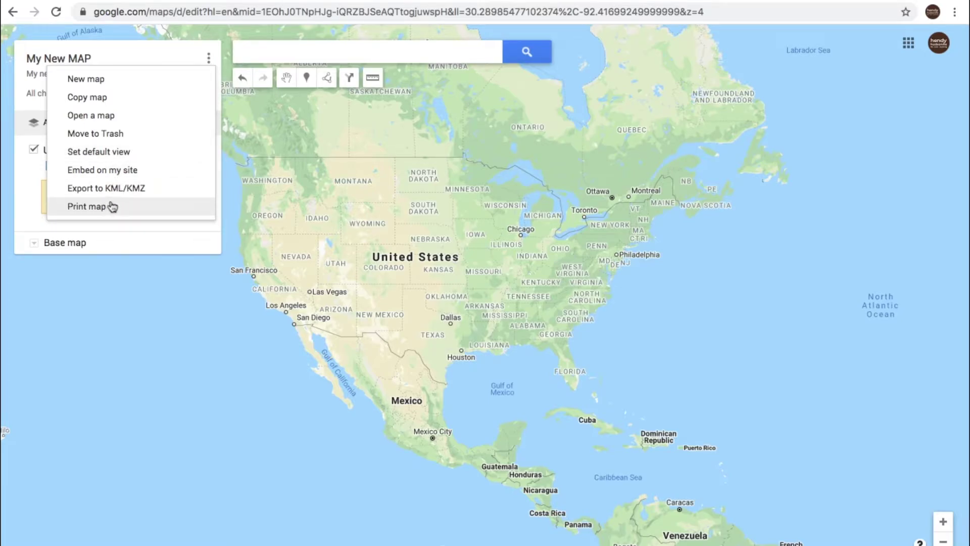
{"action": "left_click", "coordinate": [310, 214]}
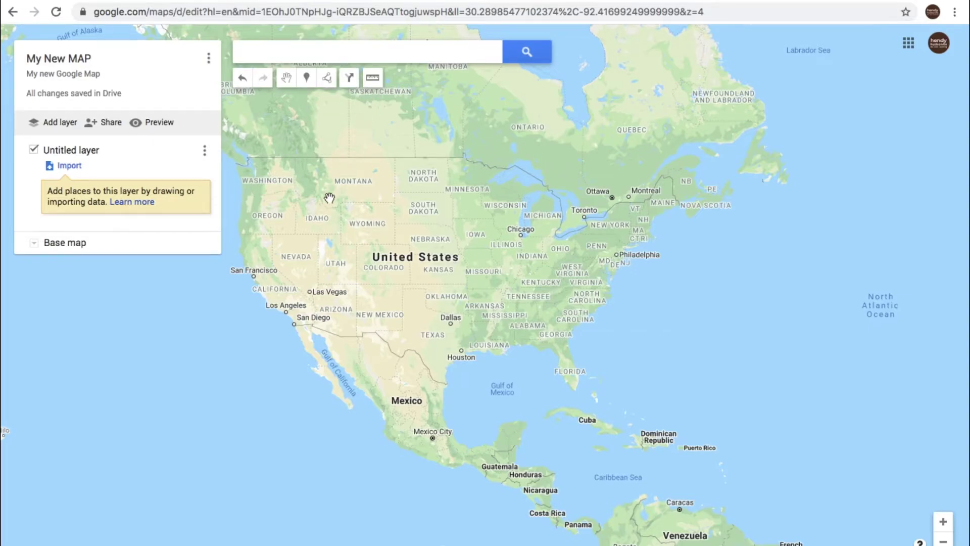
{"action": "left_click", "coordinate": [34, 245]}
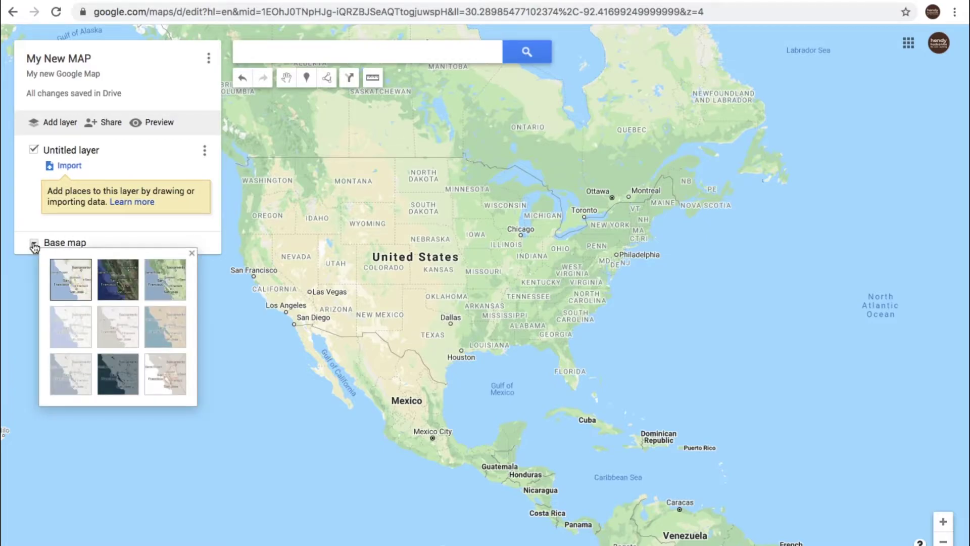
{"action": "left_click", "coordinate": [122, 280]}
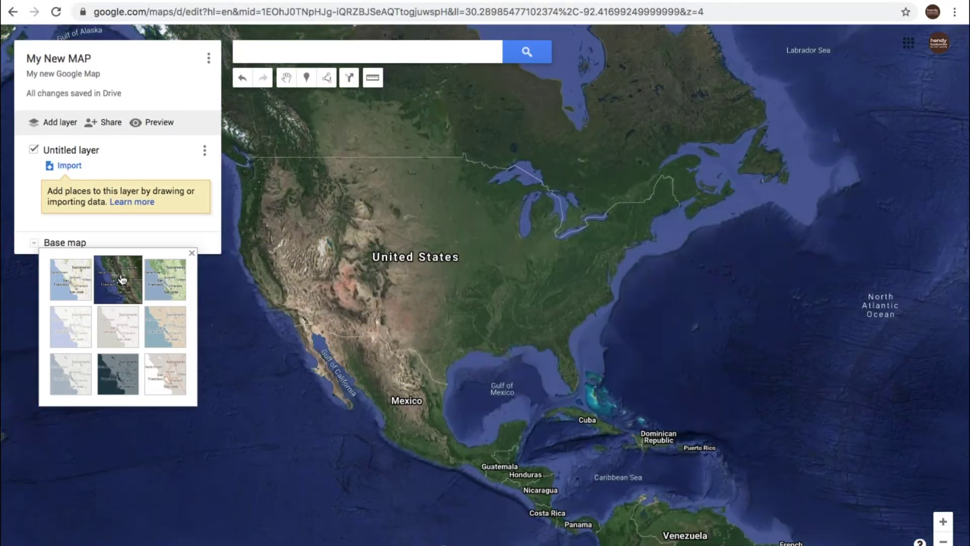
{"action": "left_click", "coordinate": [181, 286]}
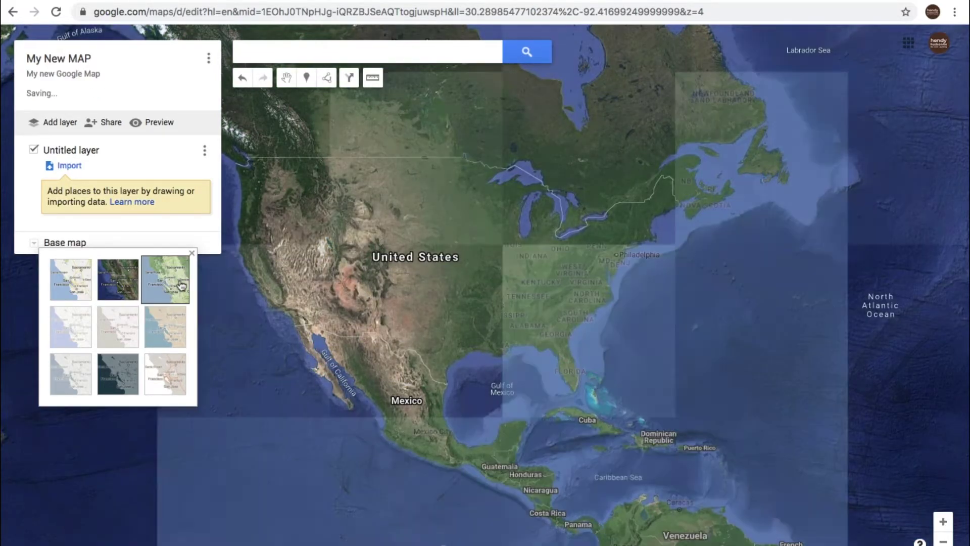
{"action": "left_click", "coordinate": [79, 338]}
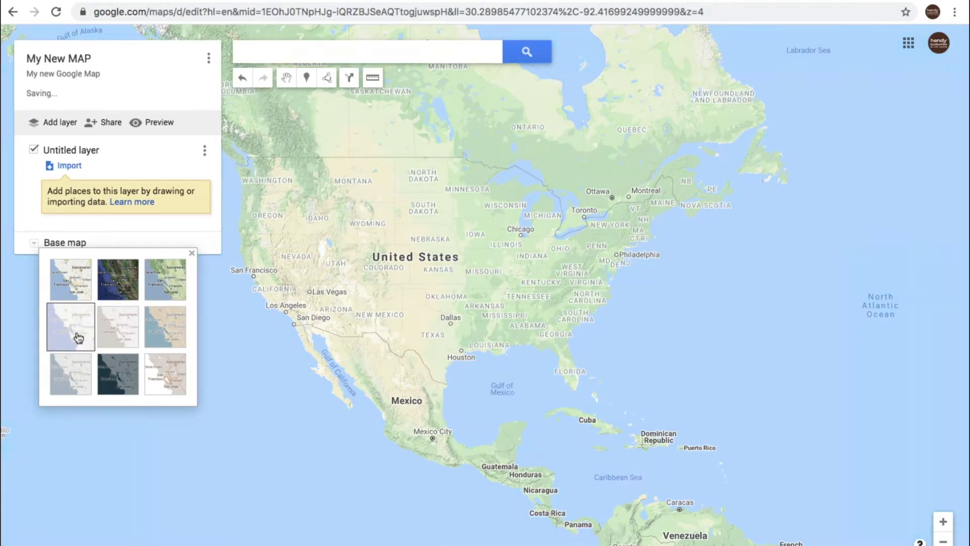
{"action": "left_click", "coordinate": [122, 327]}
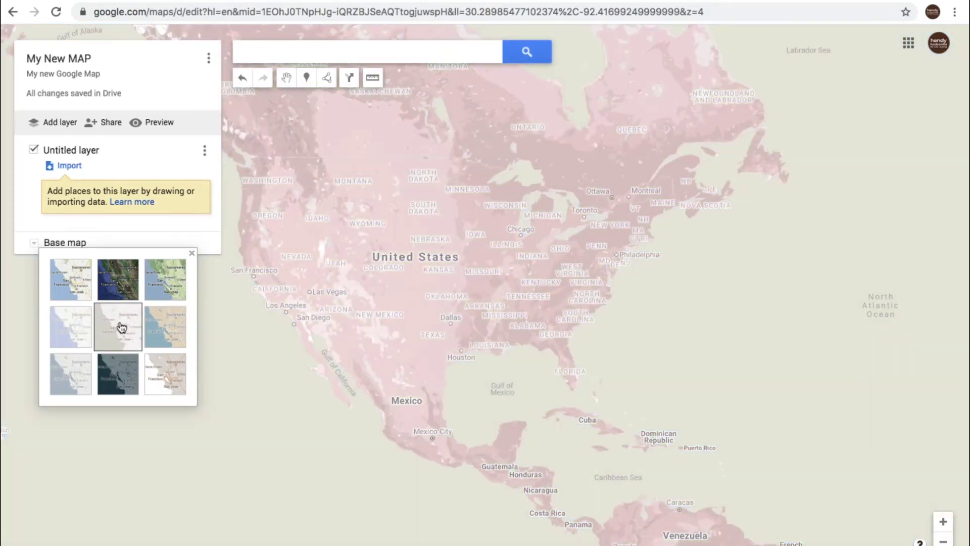
{"action": "left_click", "coordinate": [163, 328]}
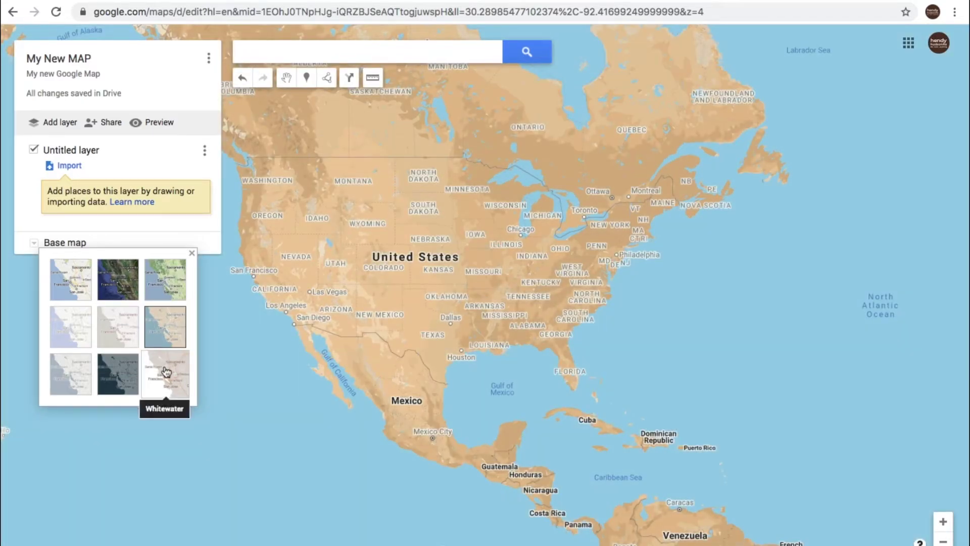
{"action": "left_click", "coordinate": [74, 276]}
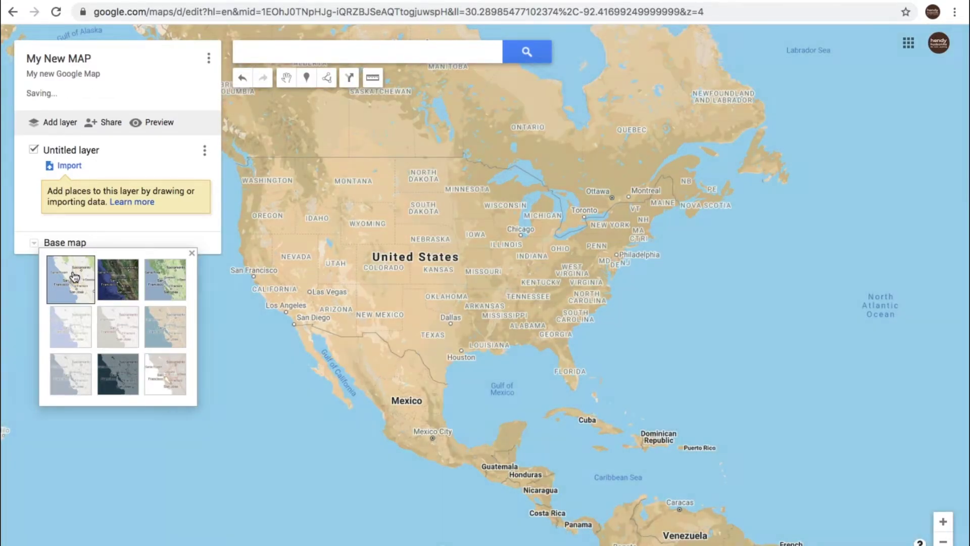
{"action": "left_click", "coordinate": [192, 253]}
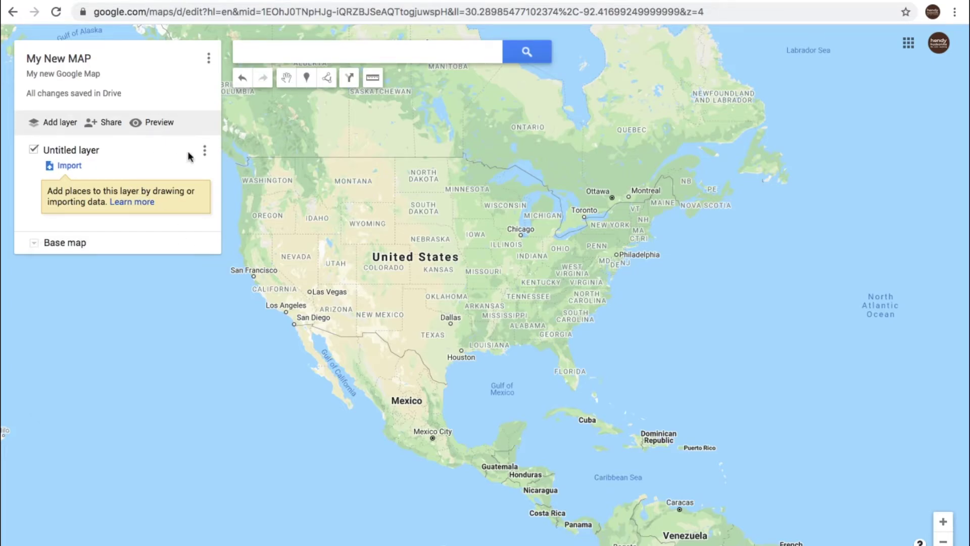
Rename the empty untitled layer to 'First Layer' and save it.
{"action": "left_click", "coordinate": [205, 150]}
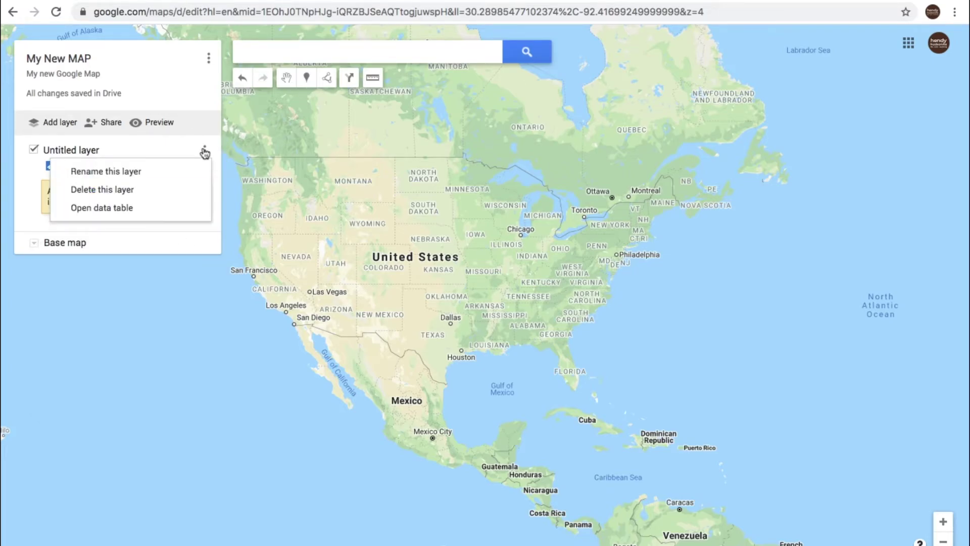
{"action": "left_click", "coordinate": [121, 171]}
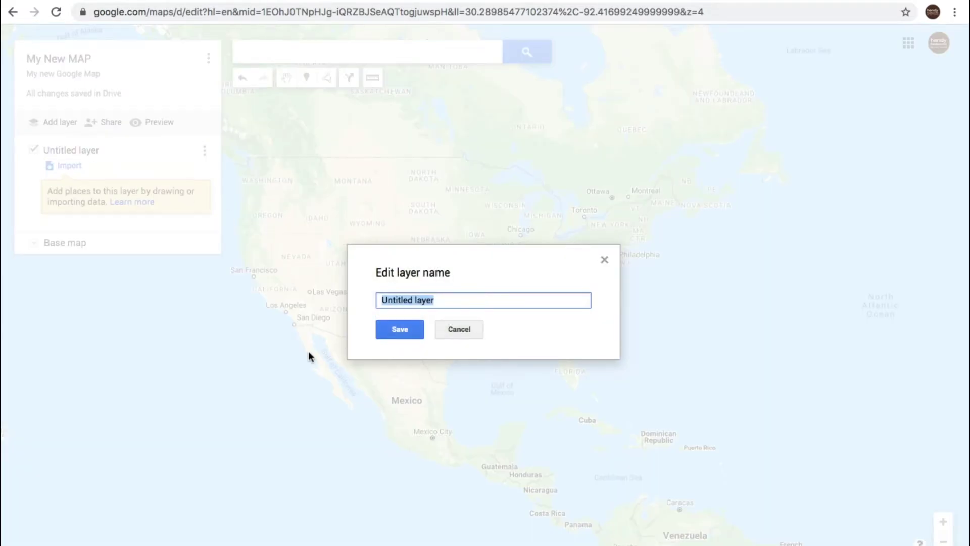
{"action": "type", "text": "Firs"}
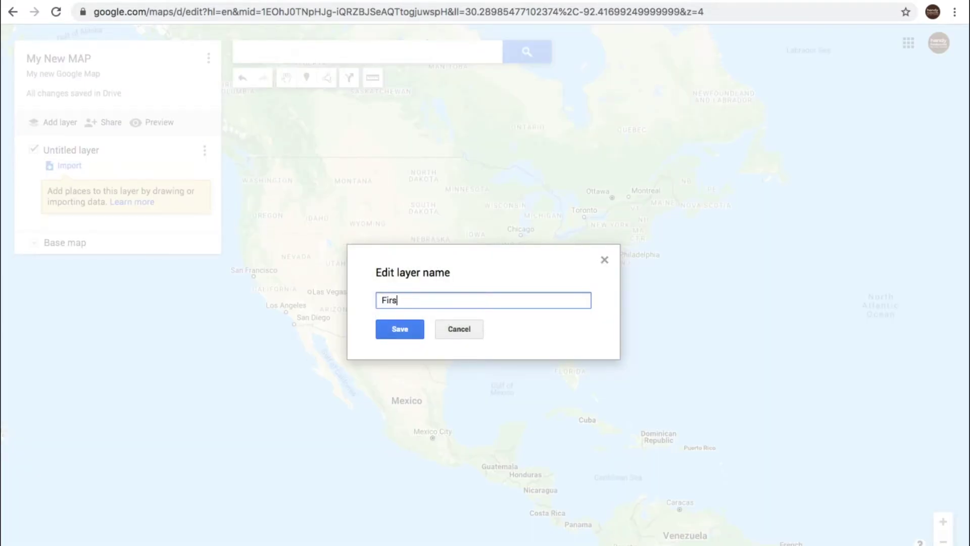
{"action": "type", "text": "t Layer"}
{"action": "left_click", "coordinate": [393, 331]}
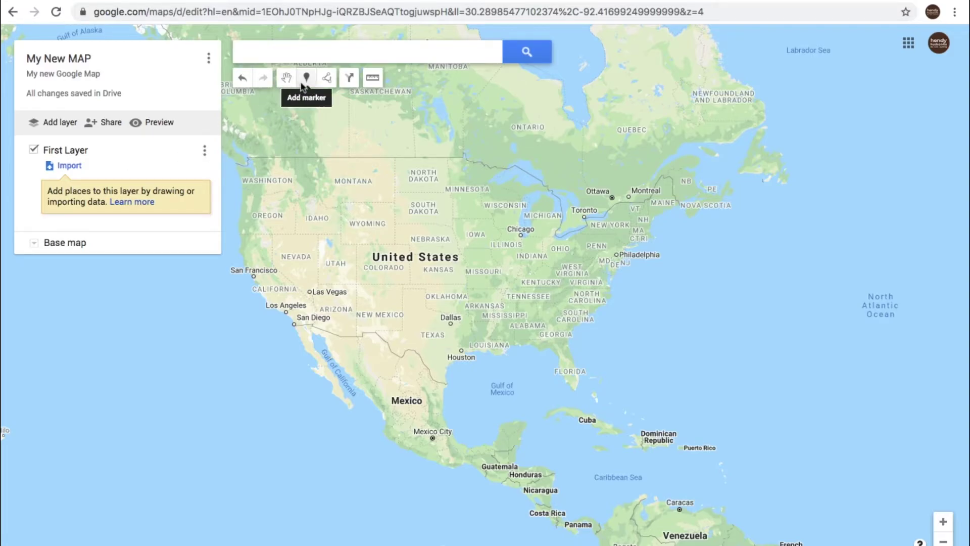
Search for 'chicago' and show Chicago, IL, USA on the map.
{"action": "left_click", "coordinate": [356, 52]}
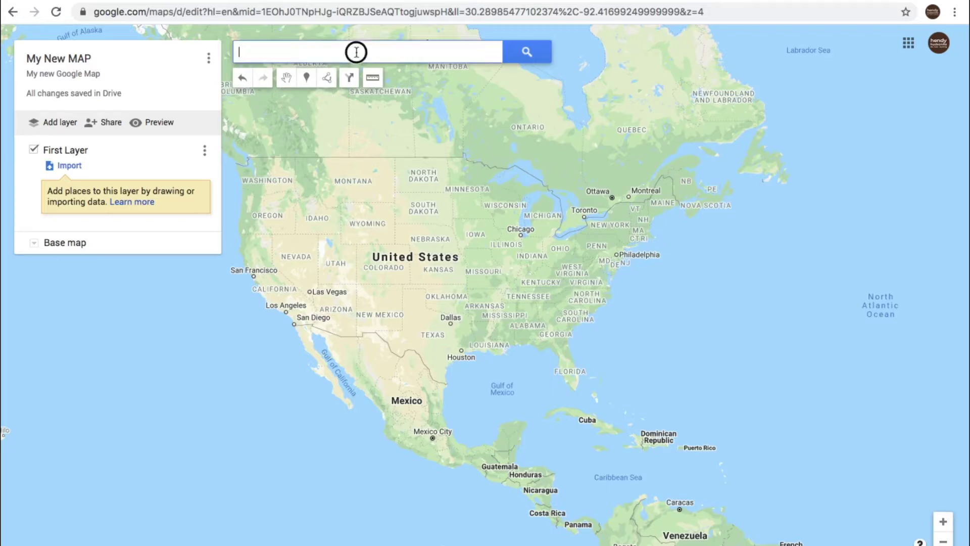
{"action": "type", "text": "chi"}
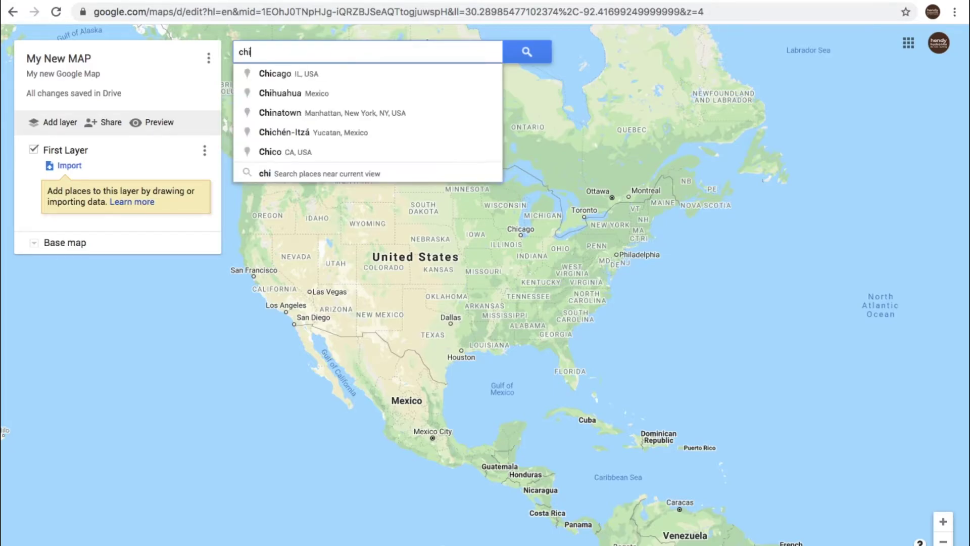
{"action": "type", "text": "cago"}
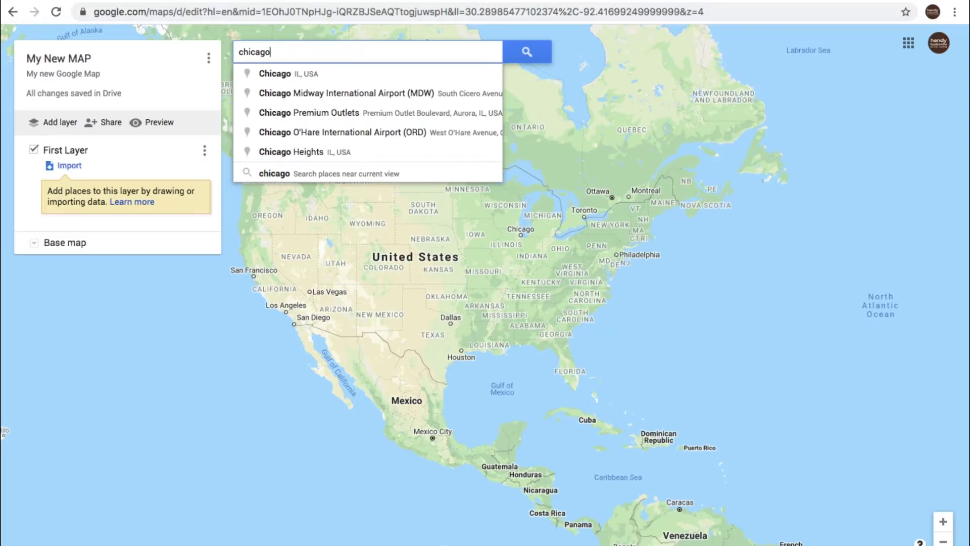
{"action": "left_click", "coordinate": [302, 74]}
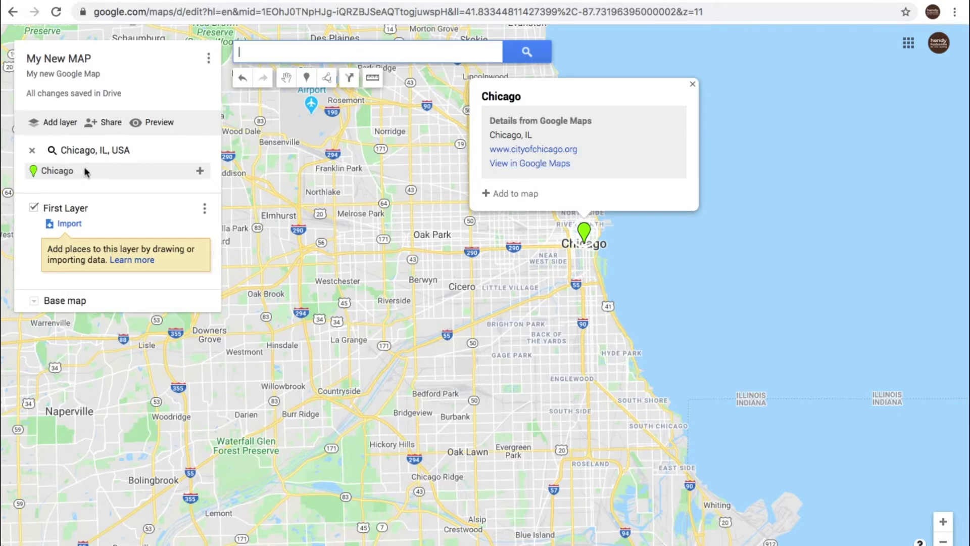
Add Chicago to First Layer and colour its marker orange.
{"action": "left_click", "coordinate": [509, 195]}
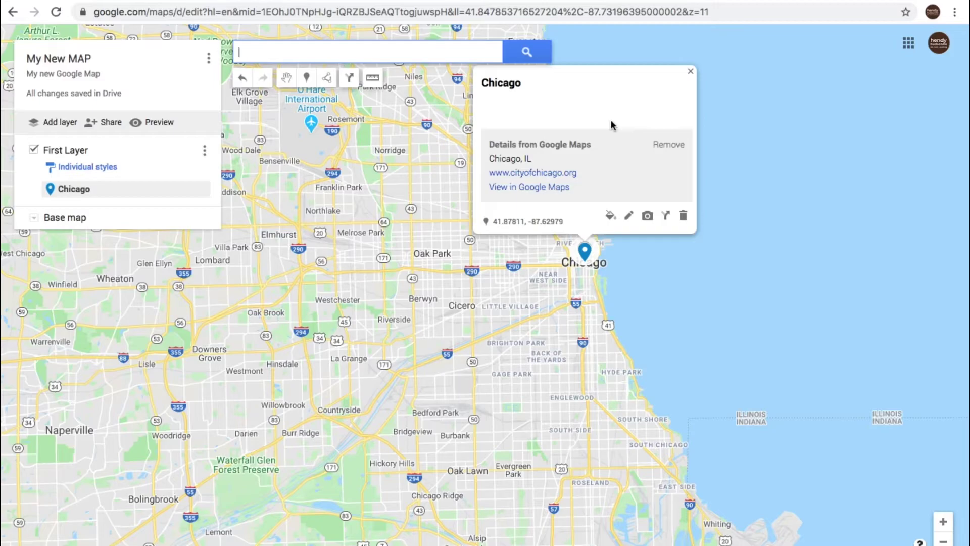
{"action": "left_click", "coordinate": [611, 216]}
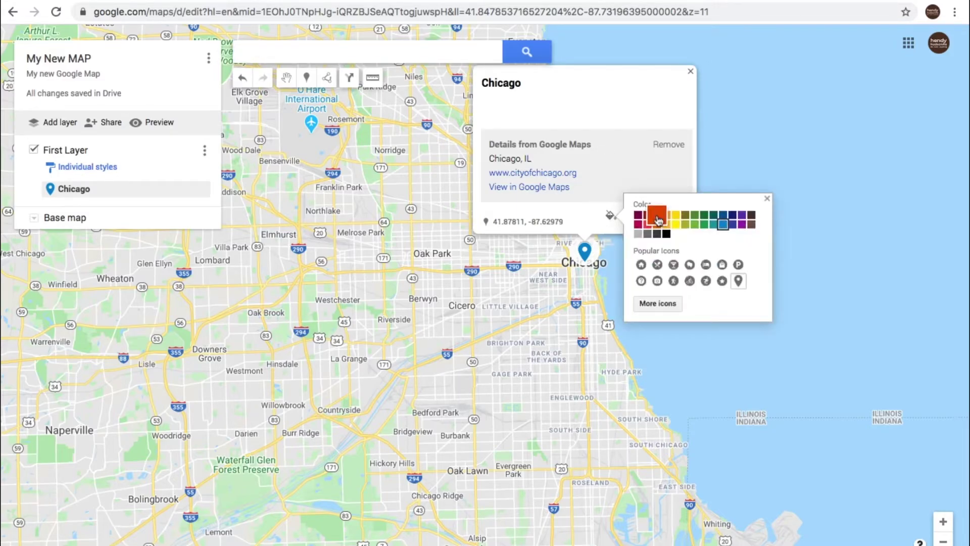
{"action": "left_click", "coordinate": [638, 218]}
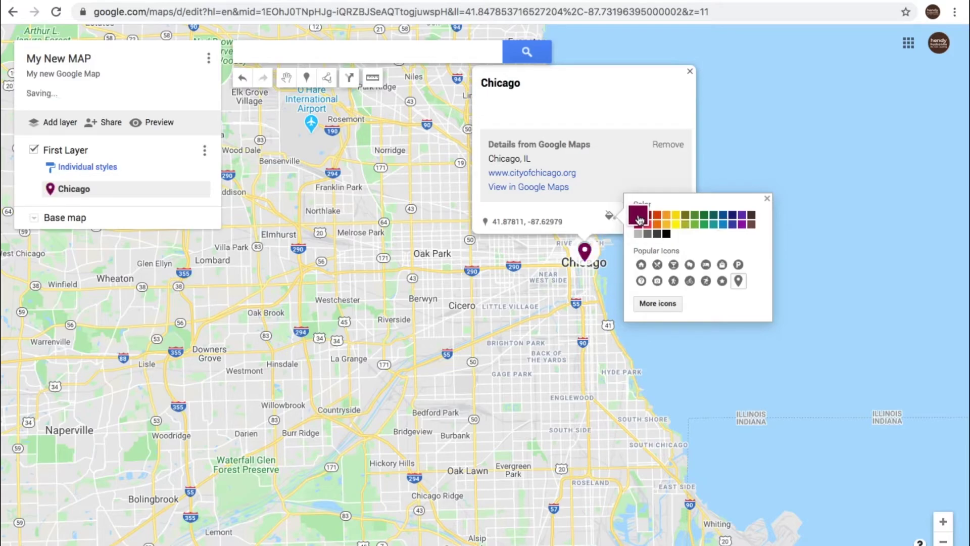
{"action": "left_click", "coordinate": [671, 218]}
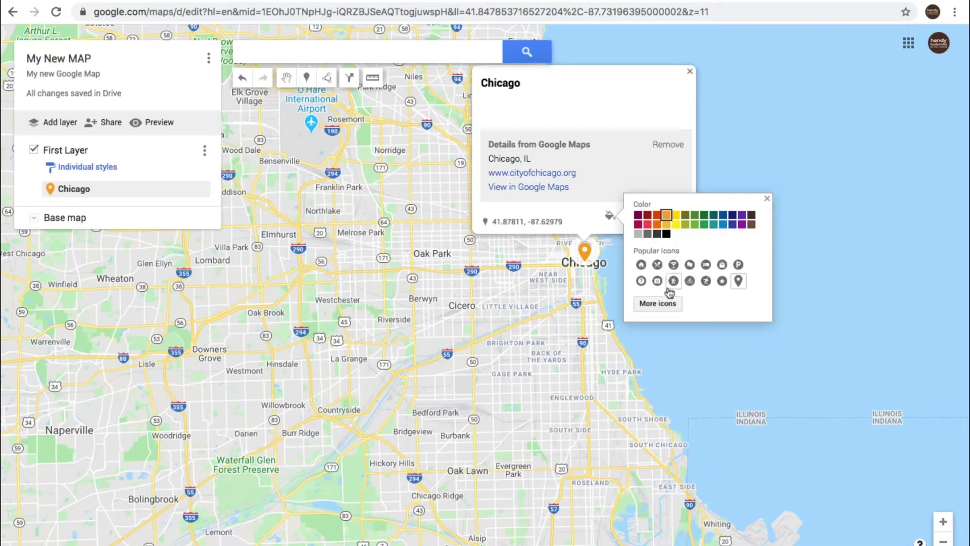
Change the Chicago marker to the City icon found by filtering the icon library for 'city'.
{"action": "left_click", "coordinate": [657, 303]}
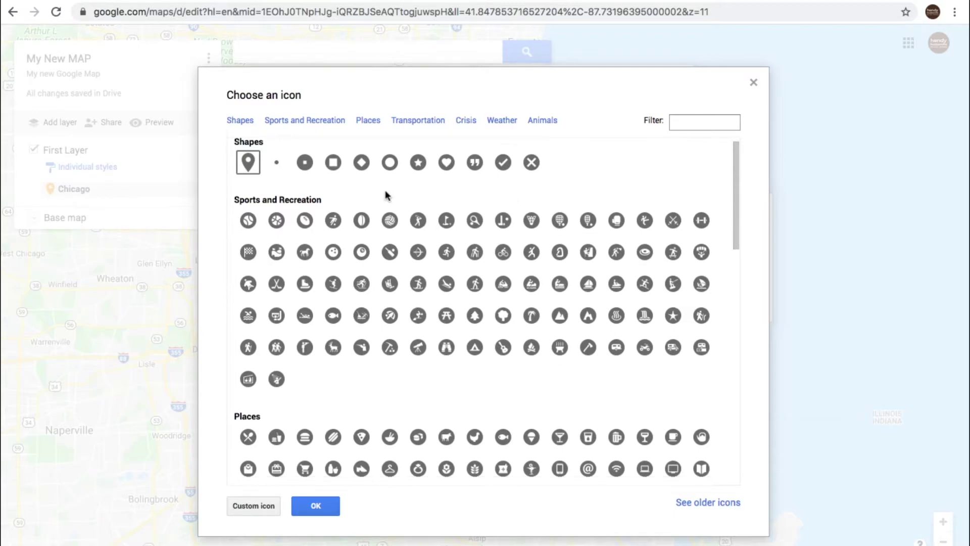
{"action": "scroll", "coordinate": [385, 194], "scroll_direction": "down", "scroll_amount": 4}
{"action": "scroll", "coordinate": [385, 195], "scroll_direction": "up", "scroll_amount": 4}
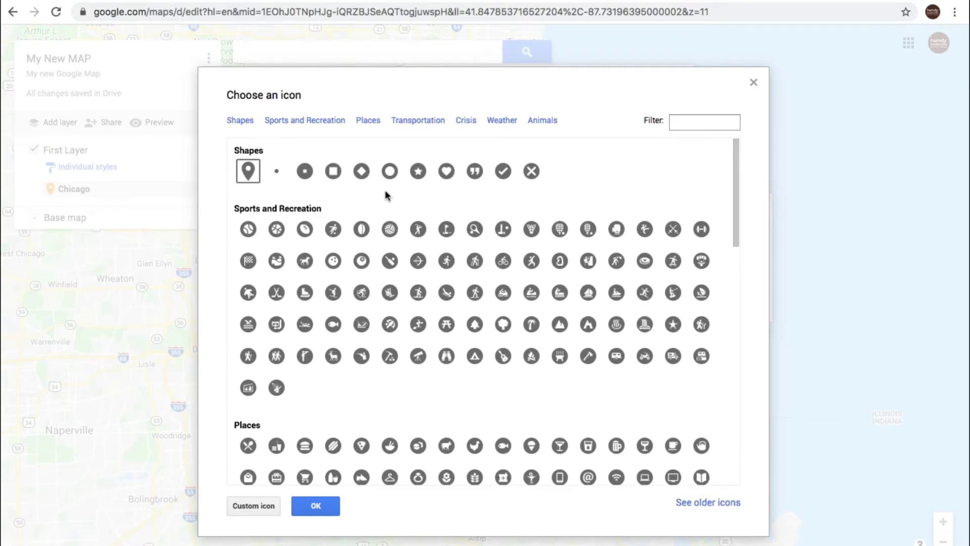
{"action": "left_click", "coordinate": [692, 123]}
{"action": "type", "text": "city"}
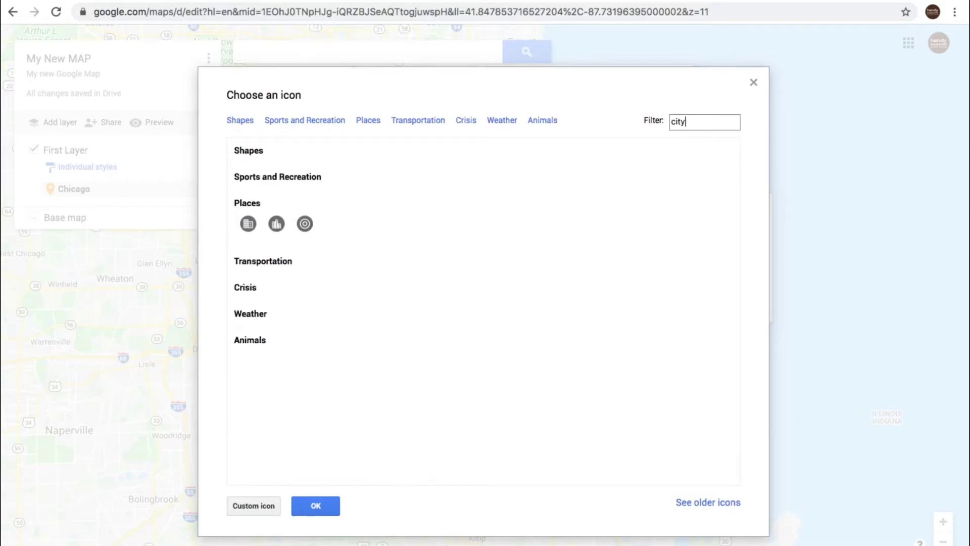
{"action": "left_click", "coordinate": [250, 225]}
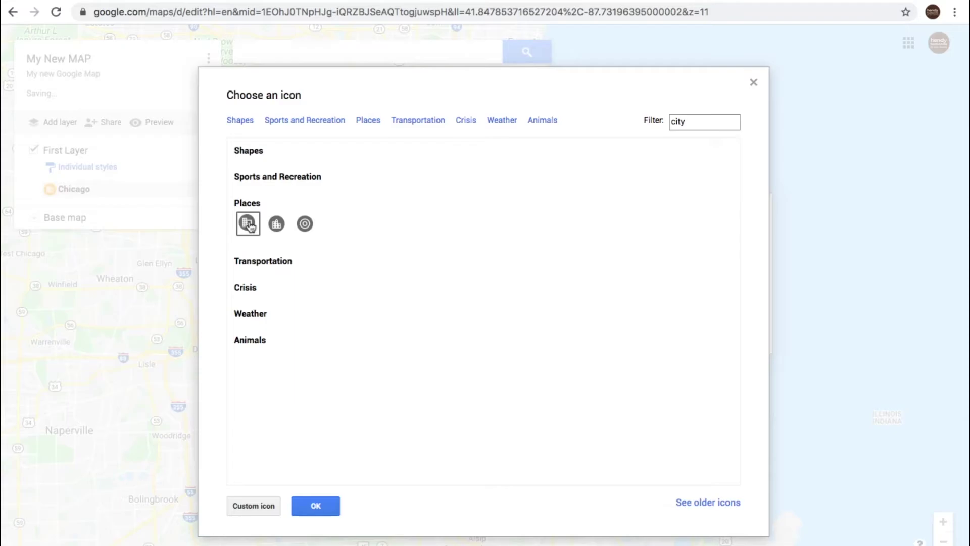
{"action": "left_click", "coordinate": [317, 506]}
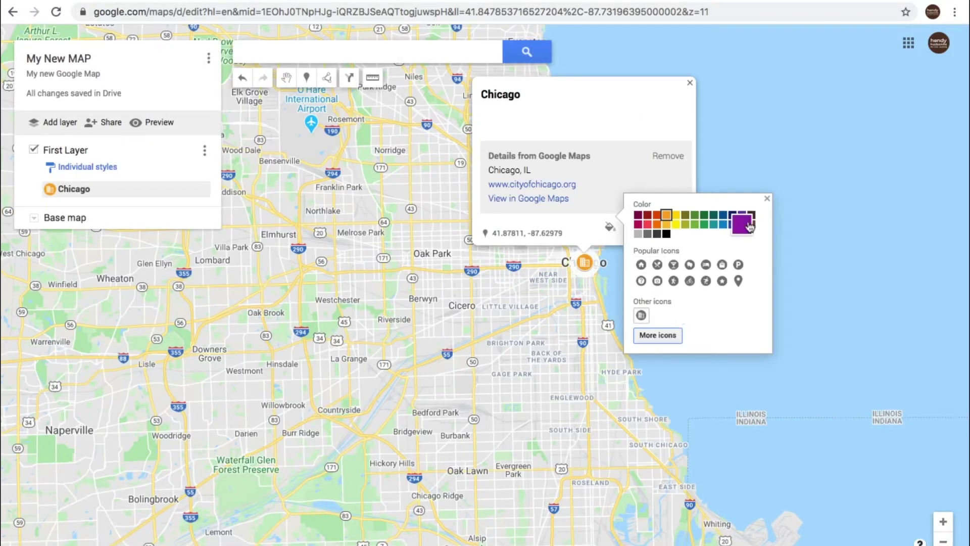
Title the Chicago marker 'My Favorite City - Chicago', describe it 'Great places to see here.', then begin adding a photo.
{"action": "left_click", "coordinate": [767, 199]}
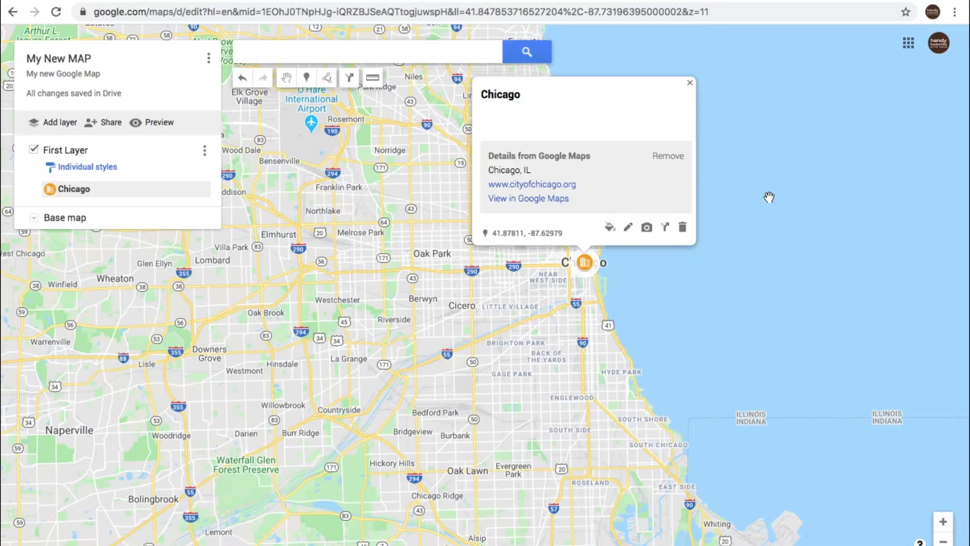
{"action": "left_click", "coordinate": [629, 228]}
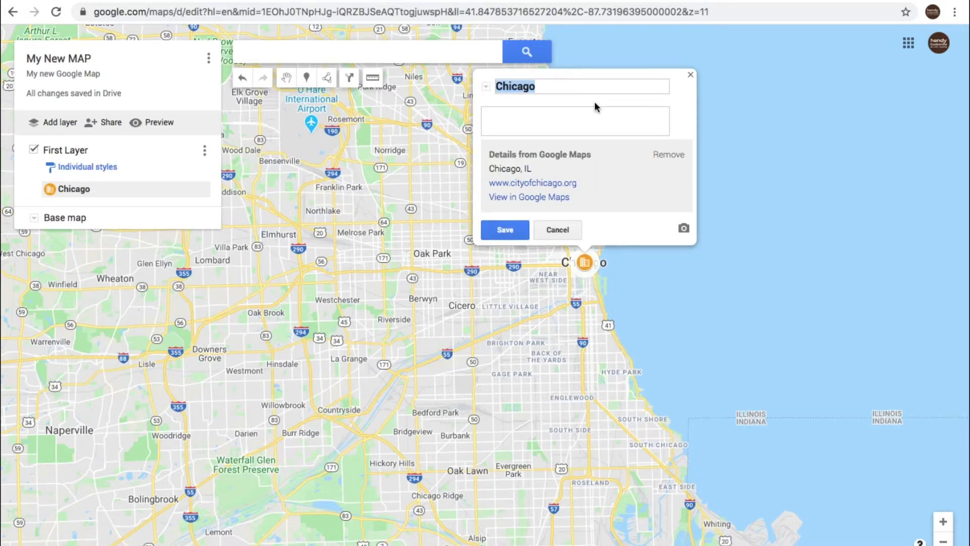
{"action": "type", "text": "My F"}
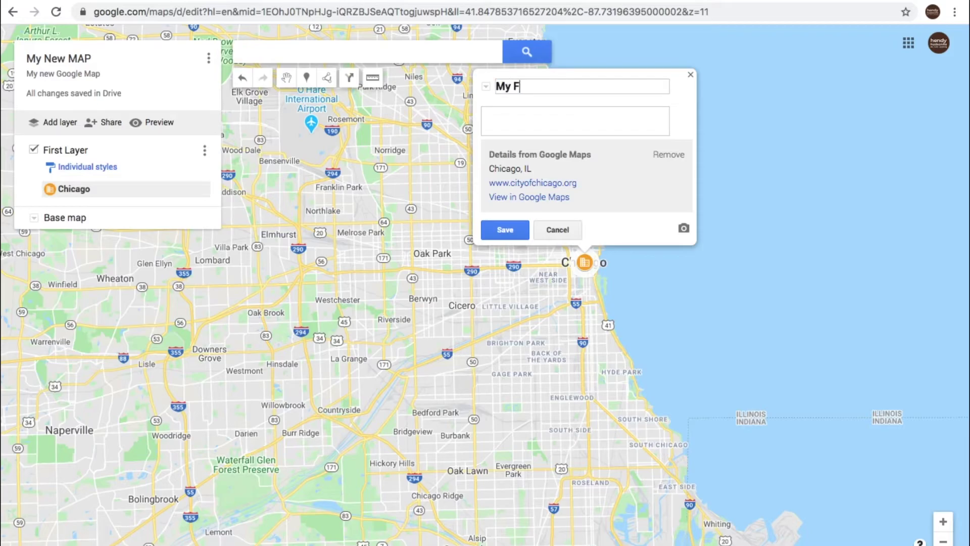
{"action": "type", "text": "avorite City - Chicago"}
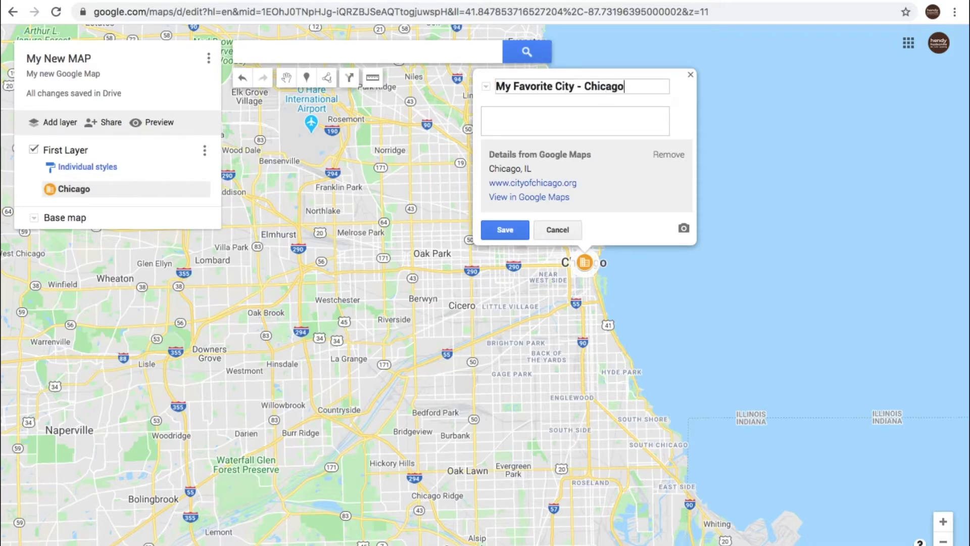
{"action": "left_click", "coordinate": [593, 112]}
{"action": "type", "text": "Great"}
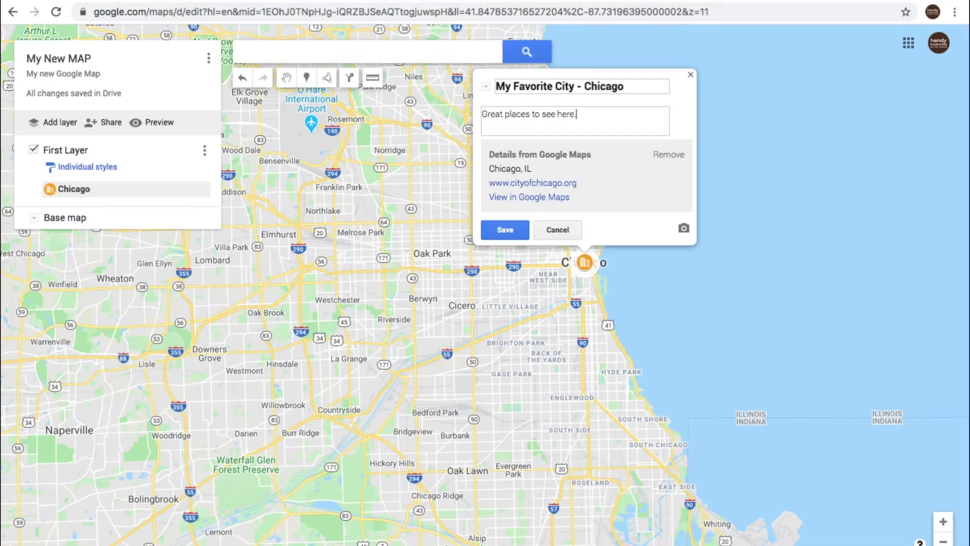
{"action": "type", "text": " places to see here."}
{"action": "left_click", "coordinate": [505, 229]}
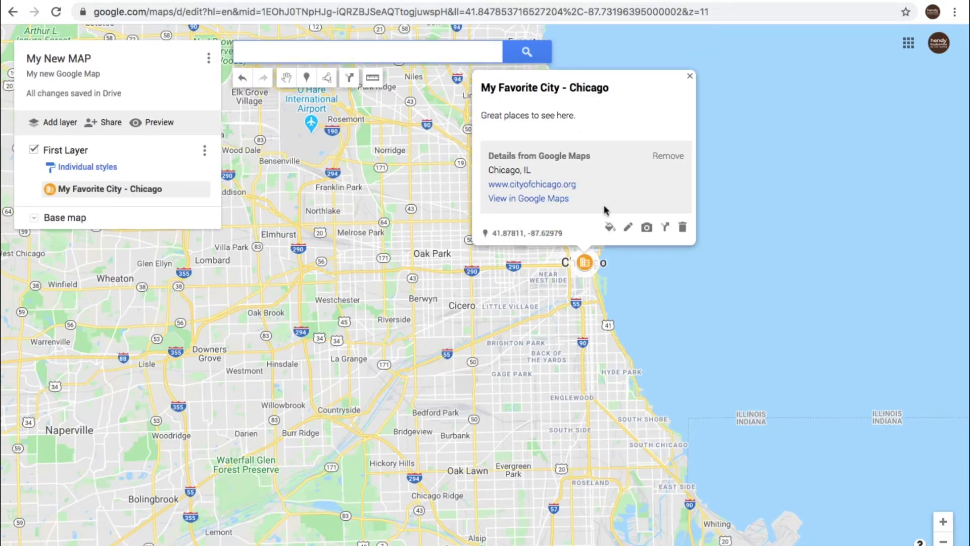
{"action": "left_click", "coordinate": [647, 228]}
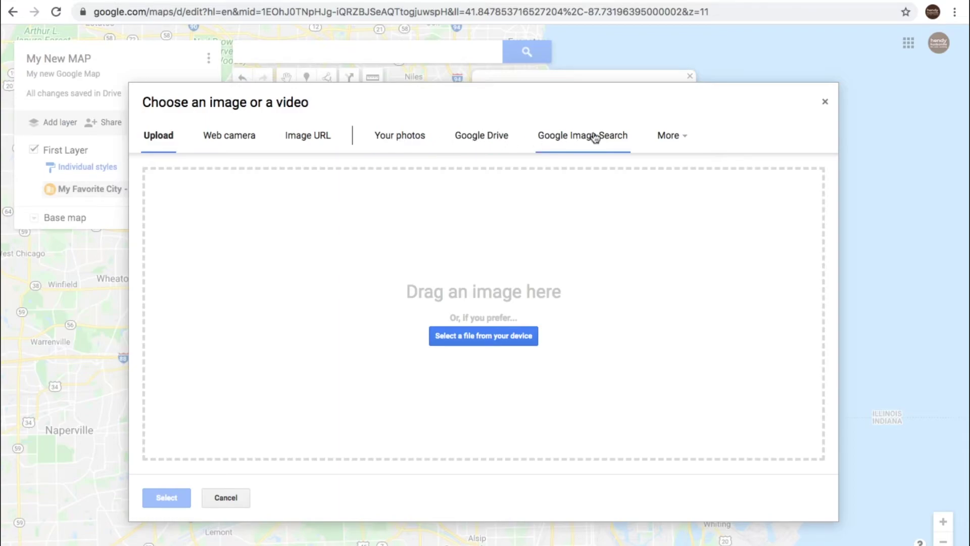
Search Google Images for 'chicago' and attach the sunset skyline photo to the Chicago place.
{"action": "left_click", "coordinate": [678, 135]}
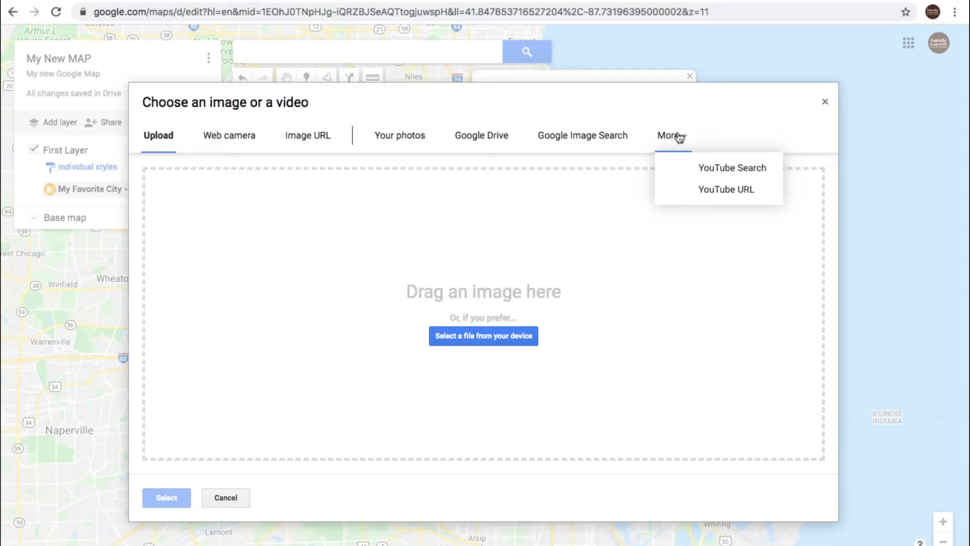
{"action": "left_click", "coordinate": [589, 136]}
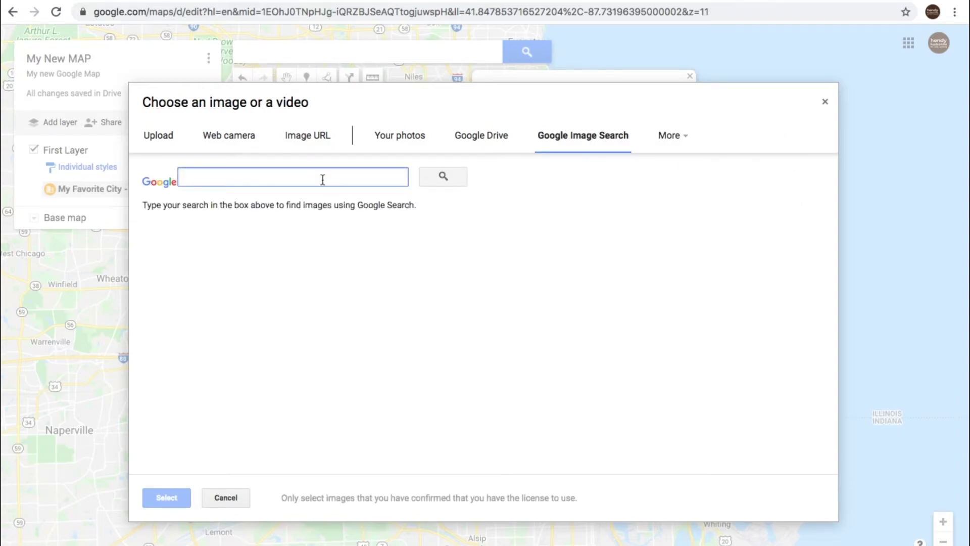
{"action": "type", "text": "chicago"}
{"action": "key", "text": "Return"}
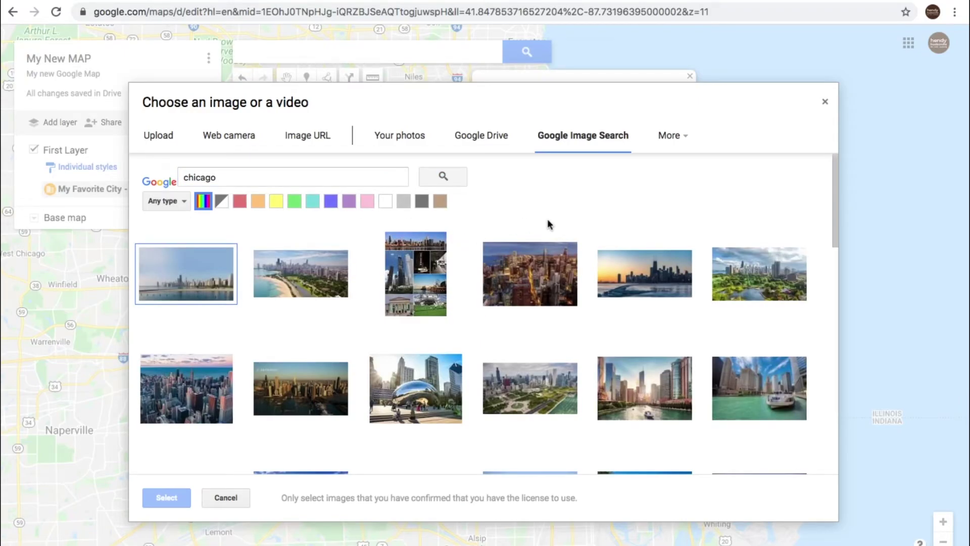
{"action": "left_click", "coordinate": [629, 274]}
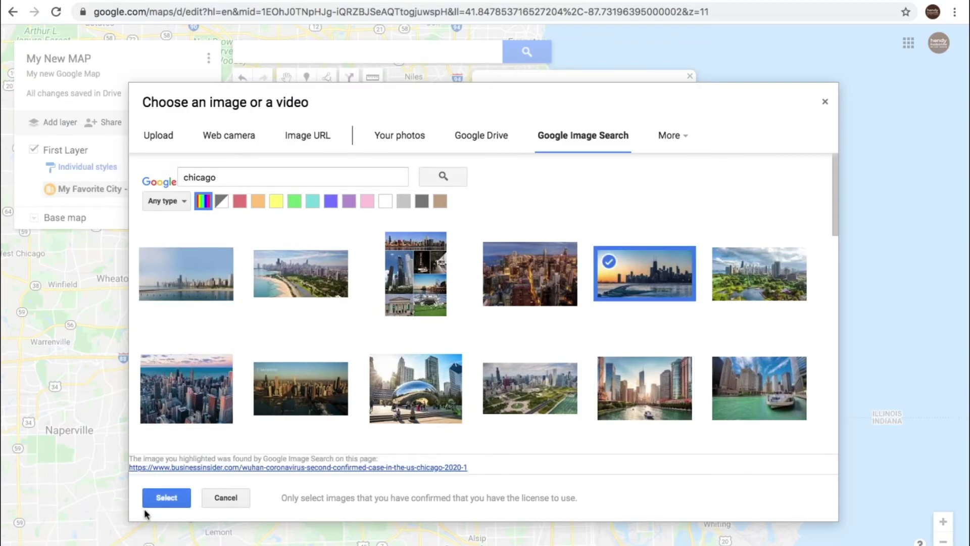
{"action": "left_click", "coordinate": [167, 499]}
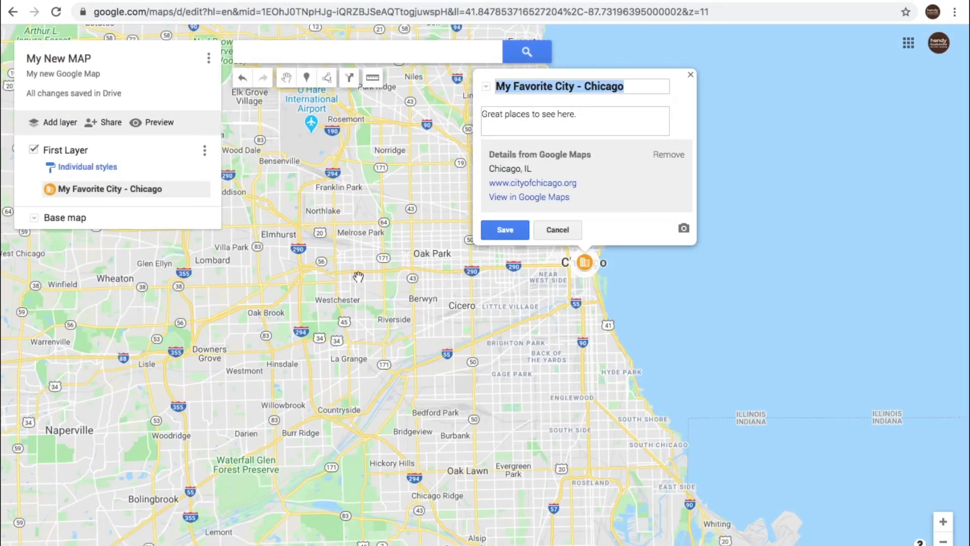
{"action": "left_click", "coordinate": [505, 230]}
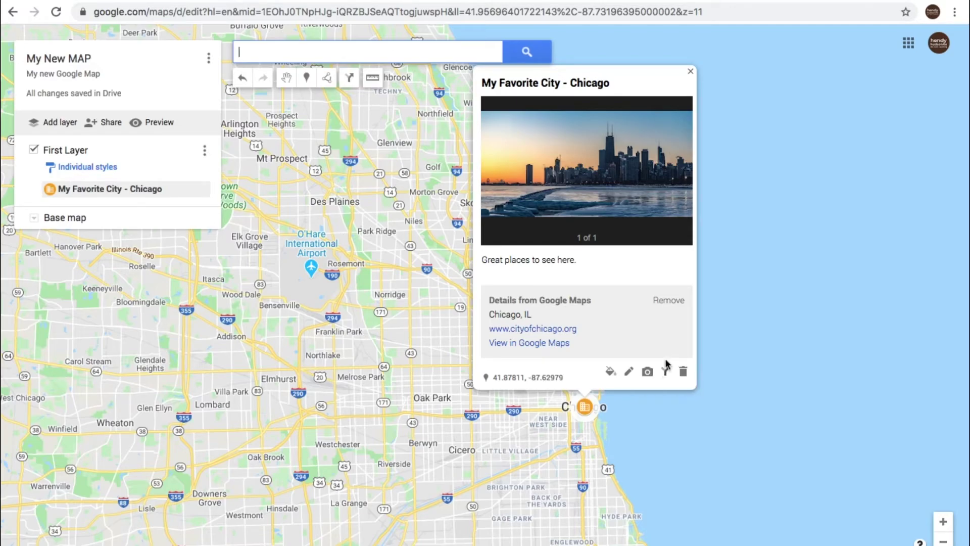
Route driving directions from Omaha, NE, USA to the Chicago place, then reopen its details.
{"action": "left_click", "coordinate": [666, 373]}
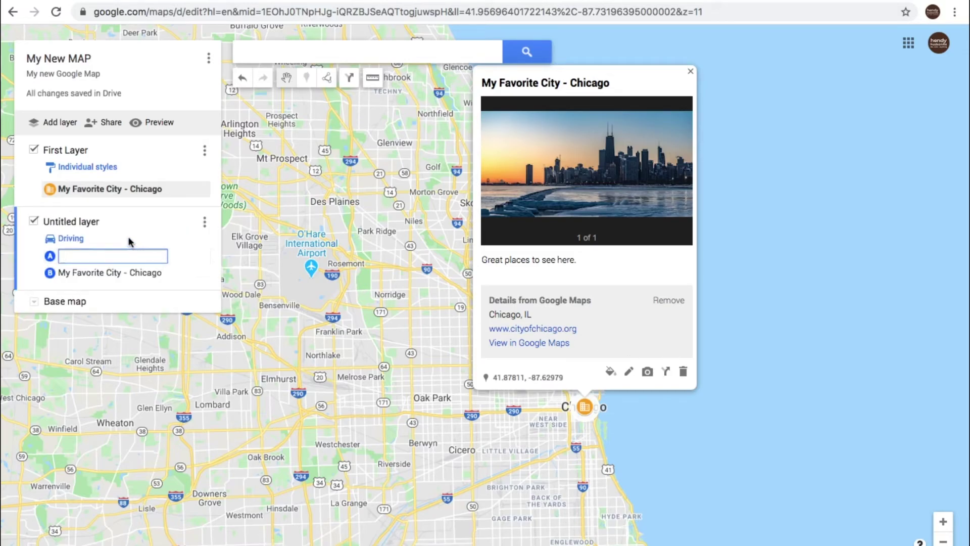
{"action": "type", "text": "Omah"}
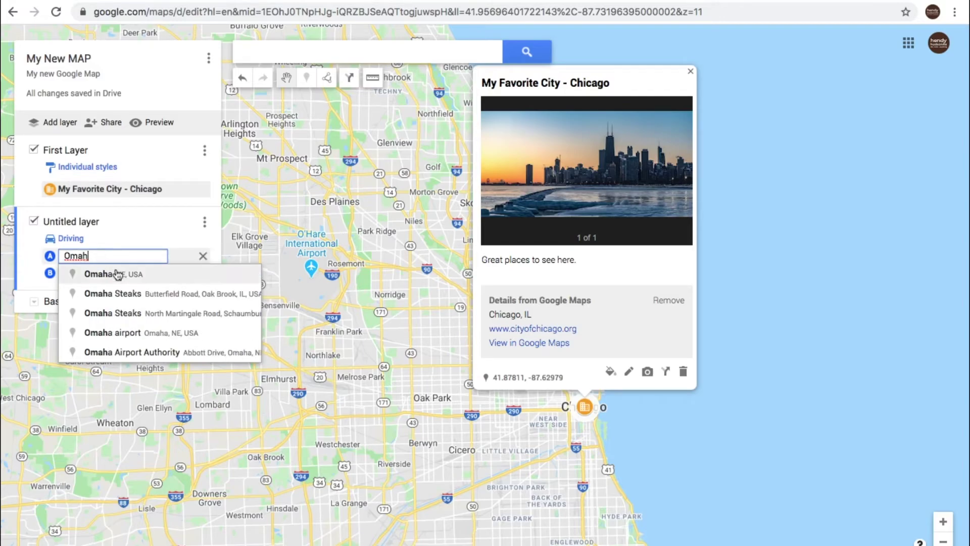
{"action": "left_click", "coordinate": [119, 274]}
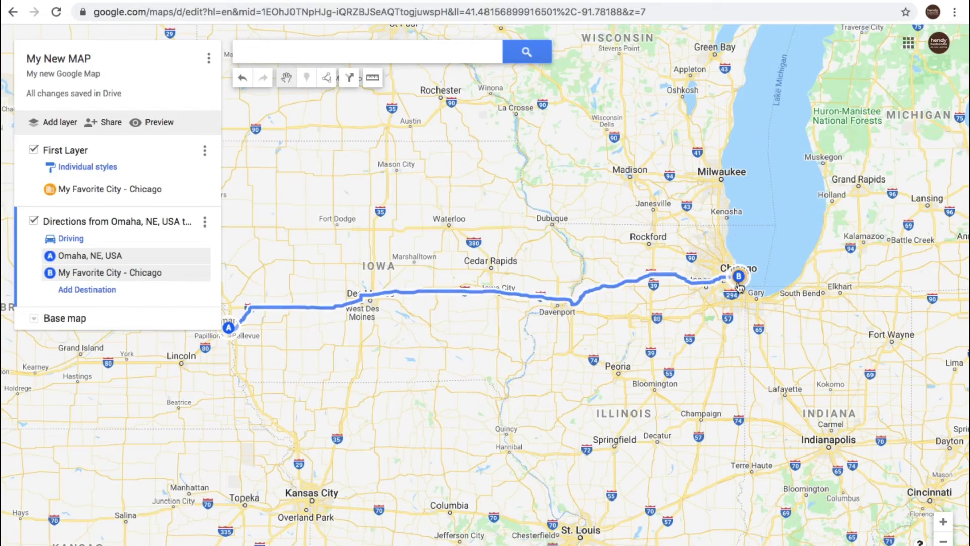
{"action": "left_click", "coordinate": [92, 189]}
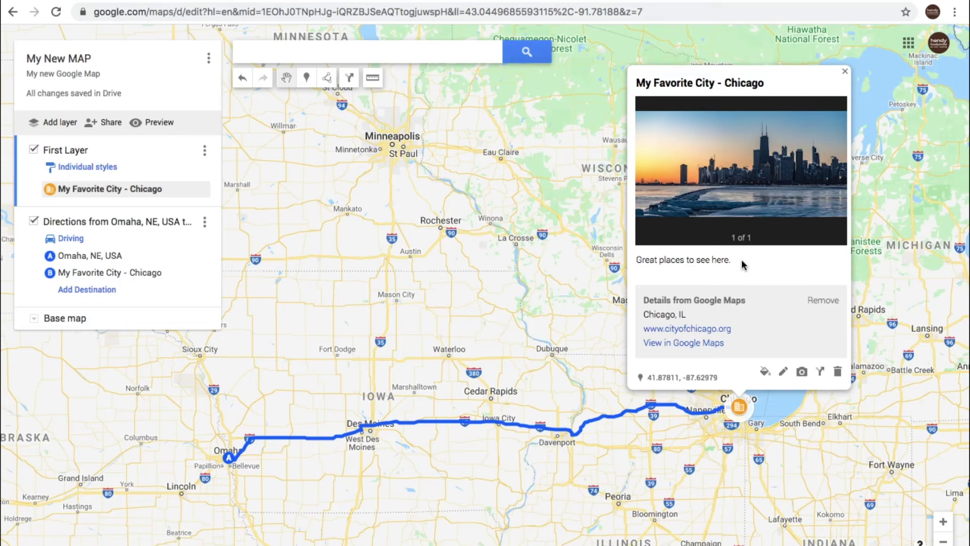
Hide and reshow the directions layer and First Layer, then preview the map as viewers see it.
{"action": "left_click", "coordinate": [844, 71]}
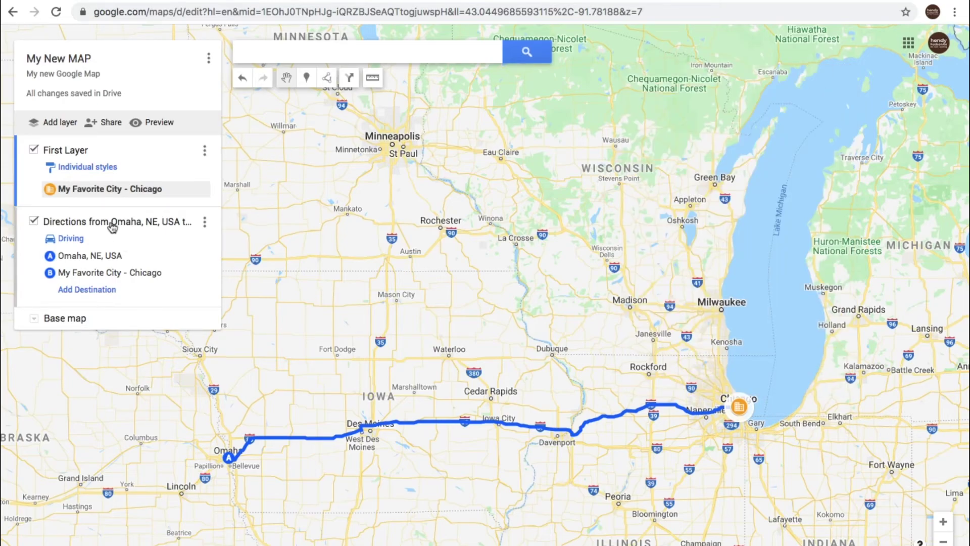
{"action": "left_click", "coordinate": [34, 223]}
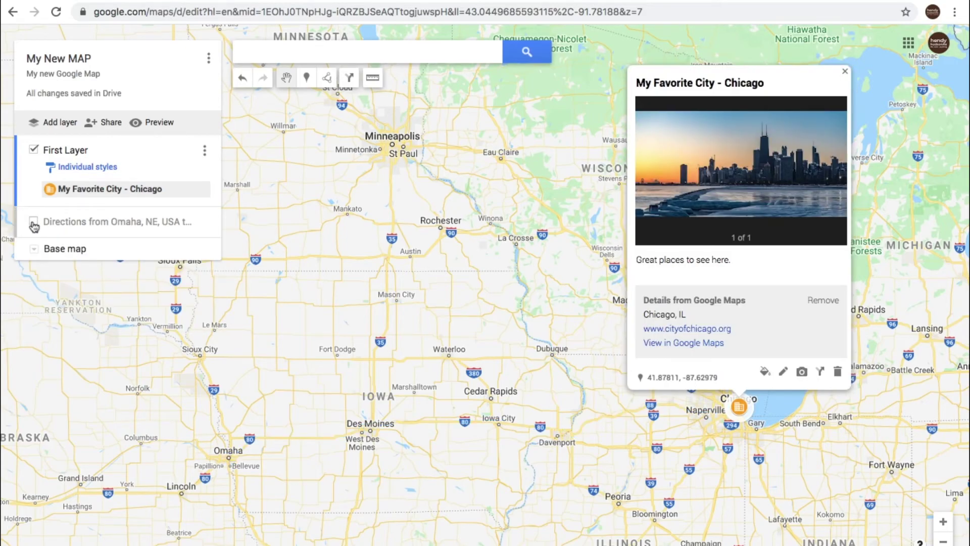
{"action": "left_click", "coordinate": [33, 150]}
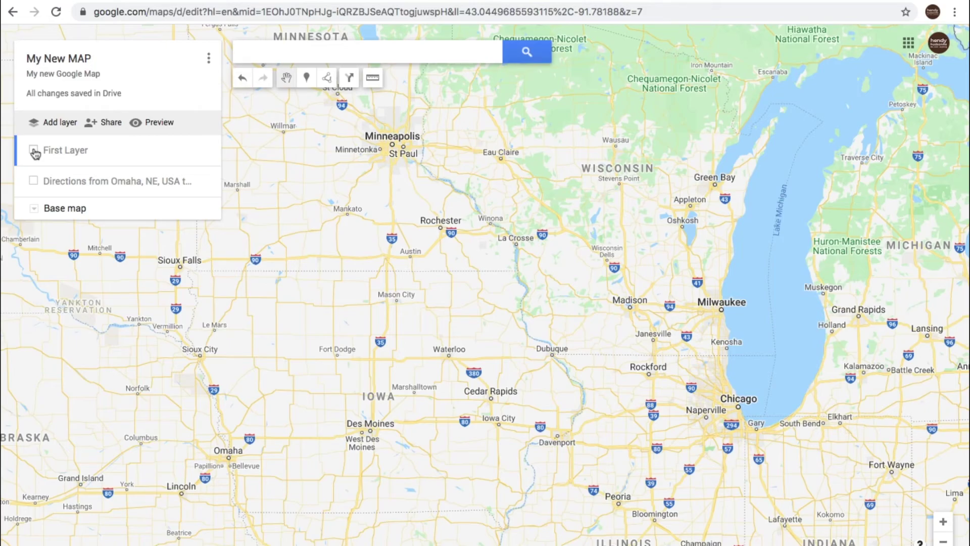
{"action": "left_click", "coordinate": [34, 150]}
{"action": "left_click", "coordinate": [34, 221]}
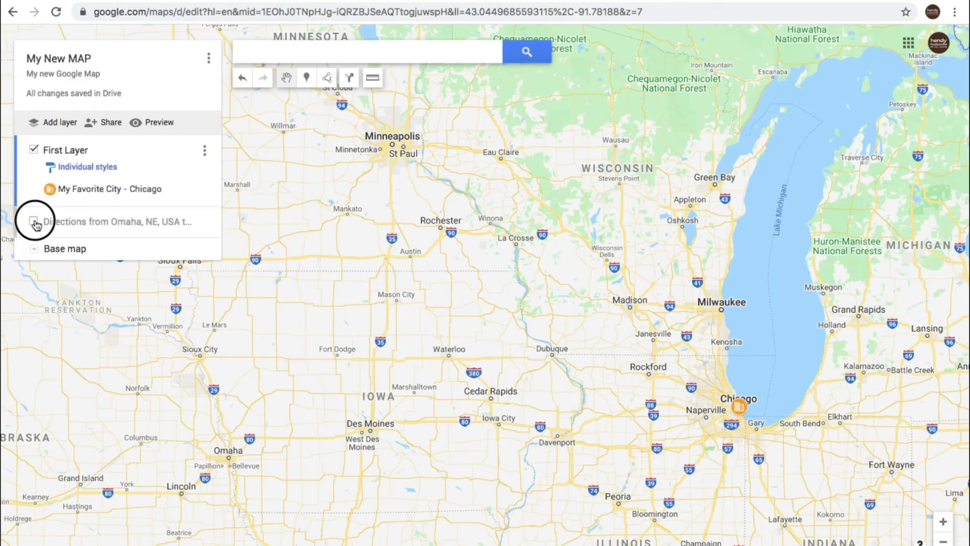
{"action": "left_click", "coordinate": [158, 121]}
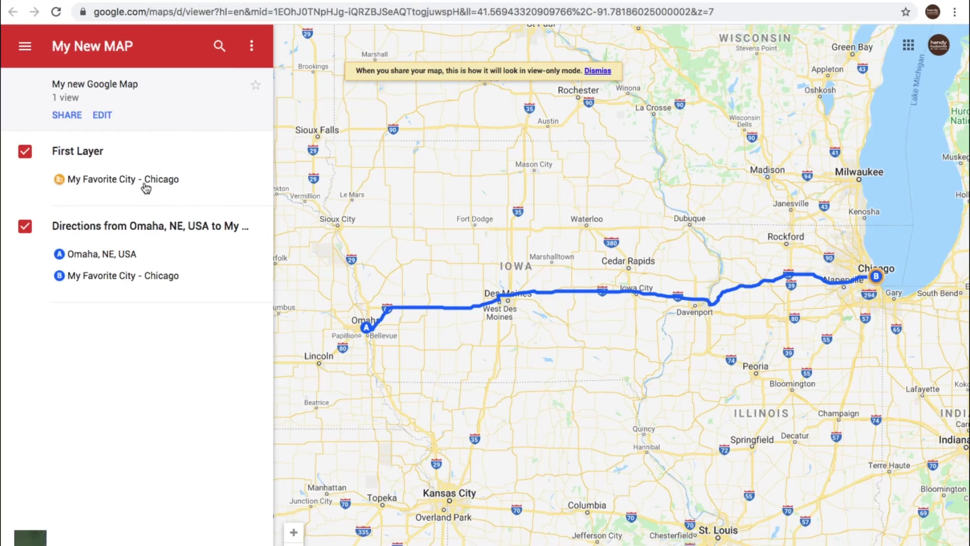
Check the Chicago place details, toggle the route layer off and on, then resume editing.
{"action": "left_click", "coordinate": [123, 179]}
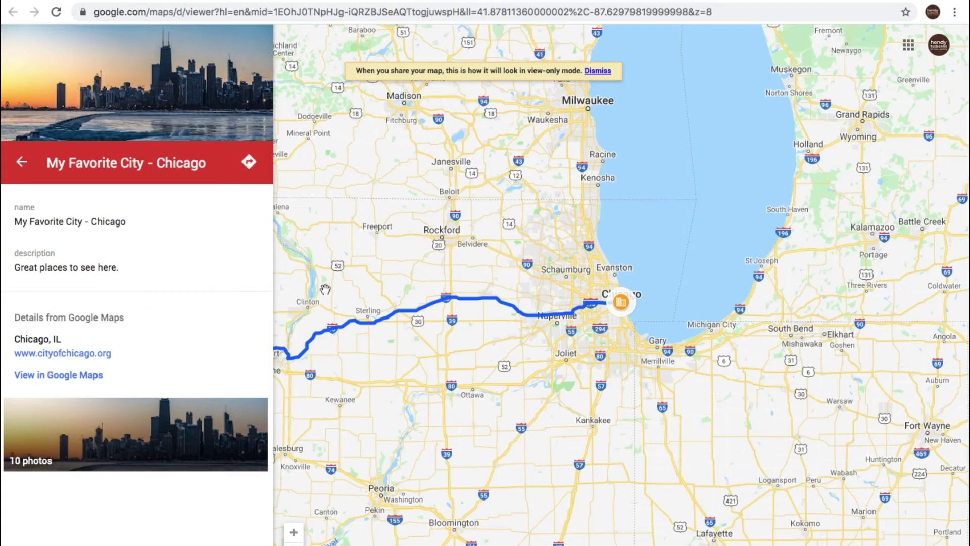
{"action": "left_click", "coordinate": [23, 165]}
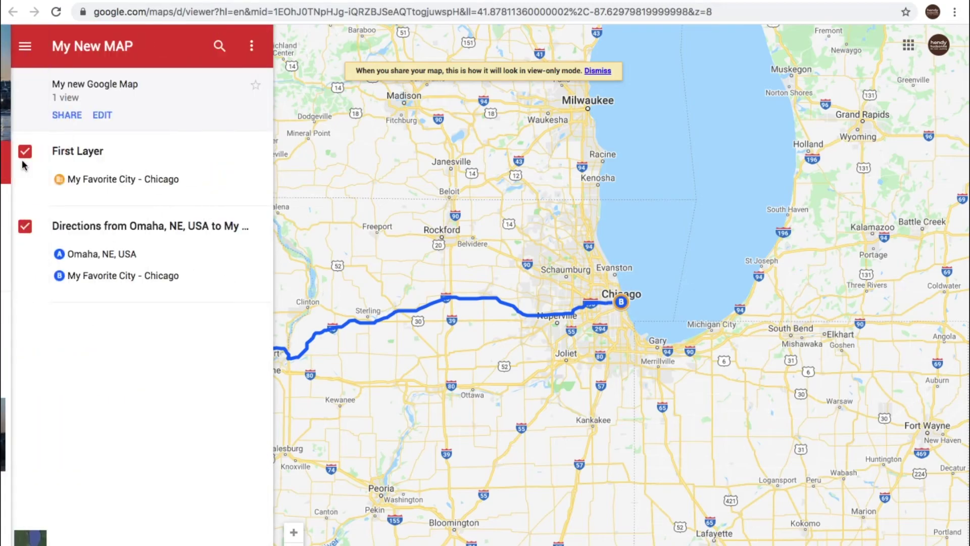
{"action": "left_click", "coordinate": [96, 227]}
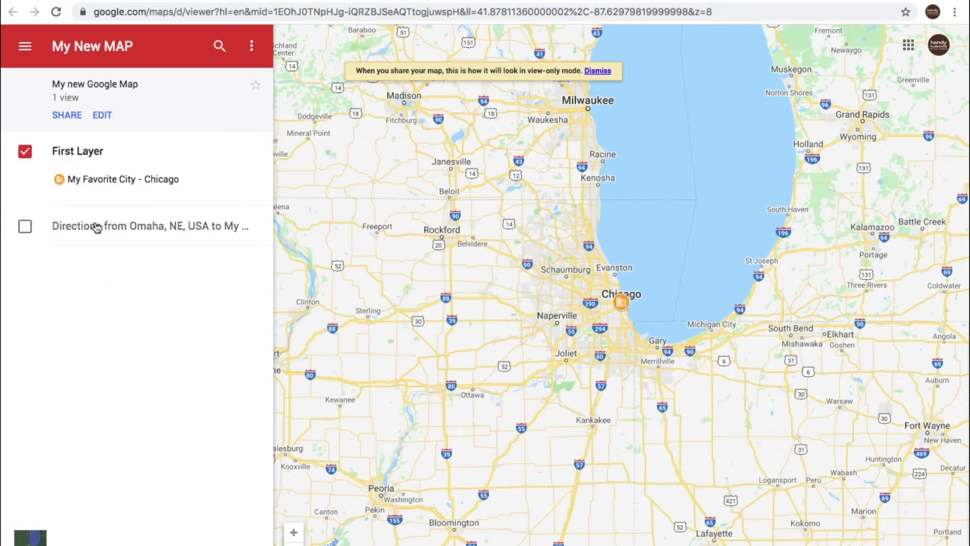
{"action": "left_click", "coordinate": [25, 226]}
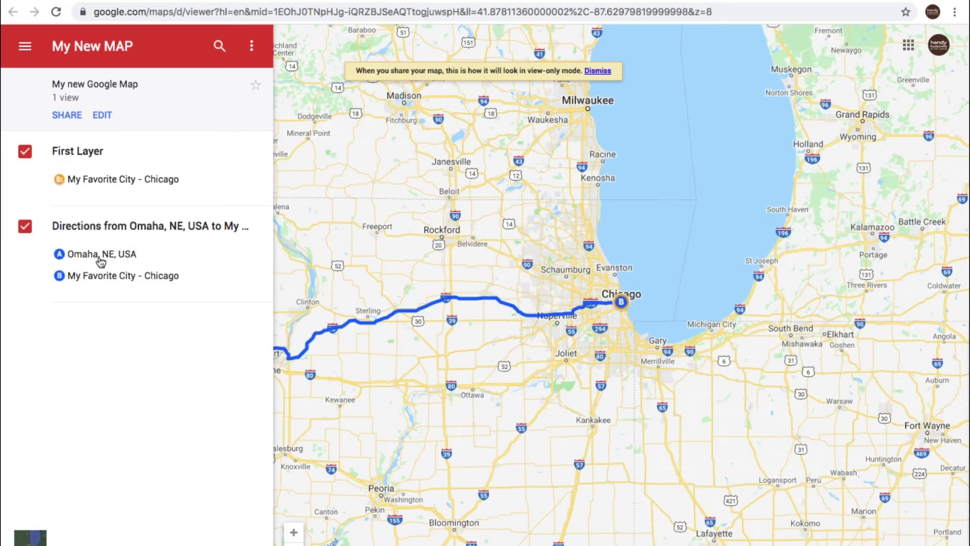
{"action": "left_click_drag", "start_coordinate": [525, 352], "coordinate": [750, 298]}
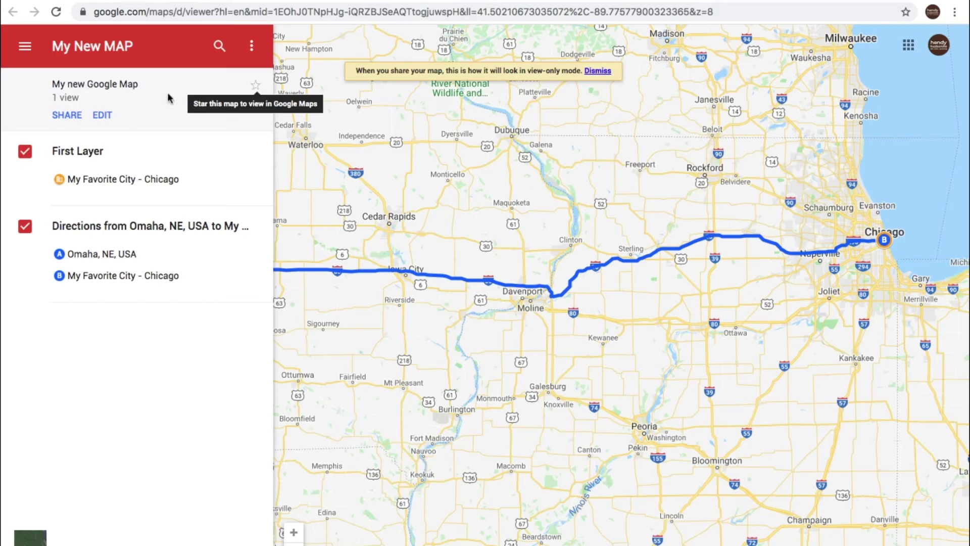
{"action": "left_click", "coordinate": [103, 115]}
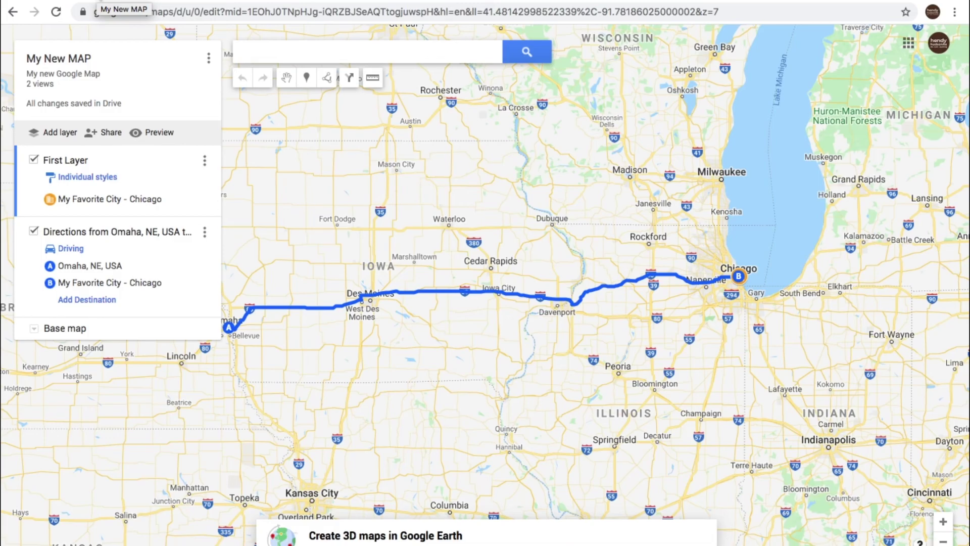
Return to the original editor tab, then back to the Owned maps list showing My New MAP.
{"action": "left_click", "coordinate": [104, 1]}
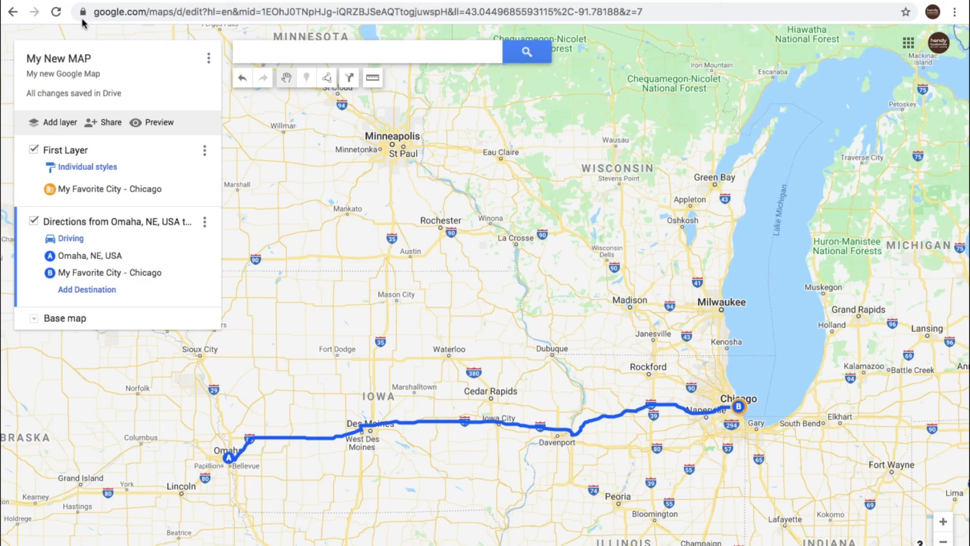
{"action": "left_click", "coordinate": [13, 12]}
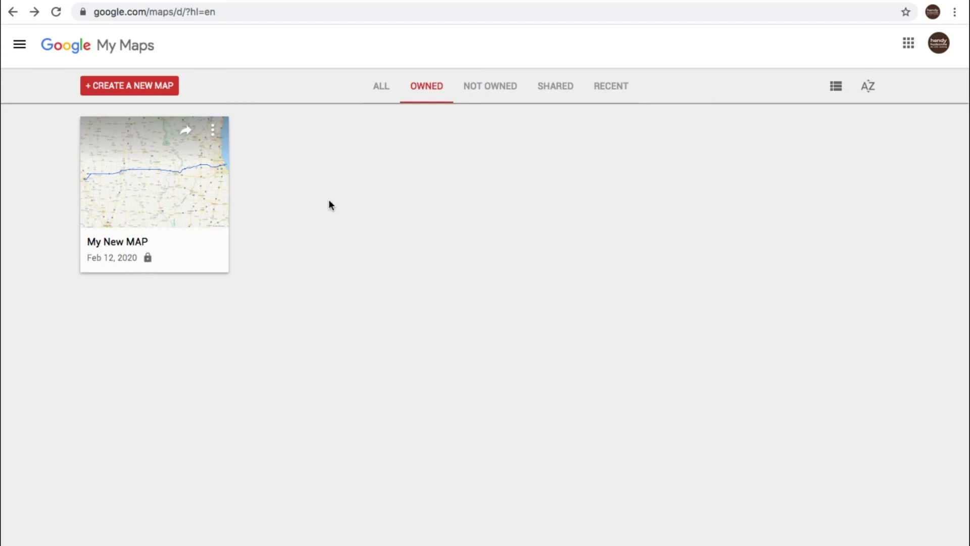
{"action": "left_click", "coordinate": [213, 131]}
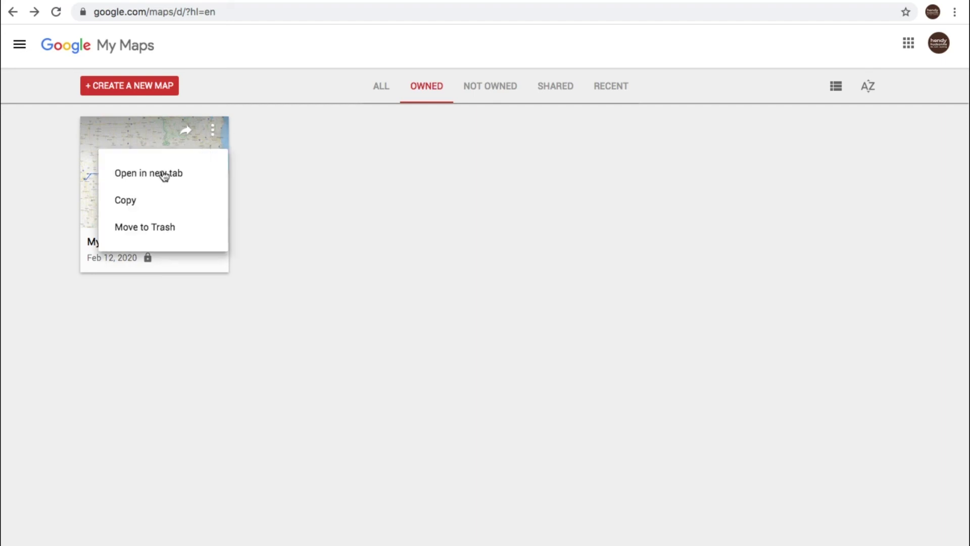
{"action": "left_click", "coordinate": [323, 180]}
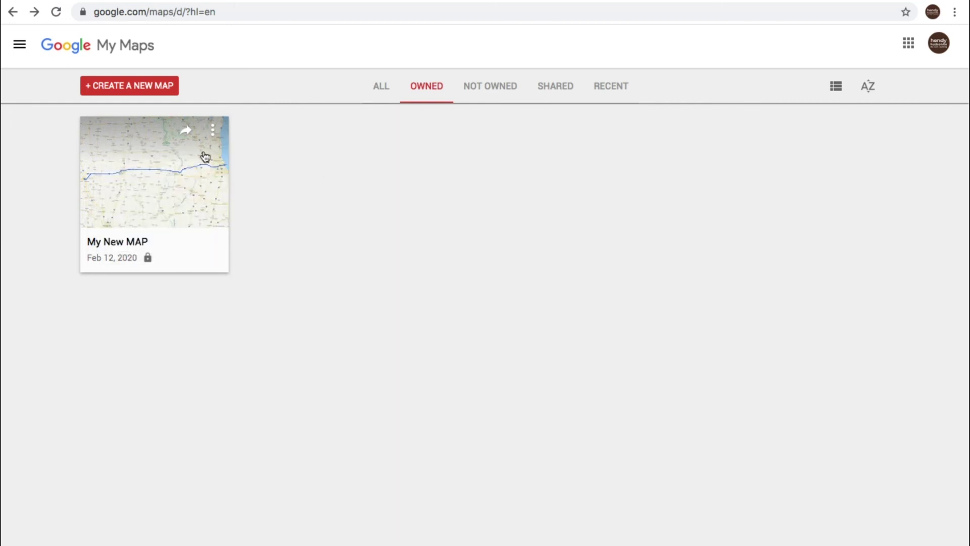